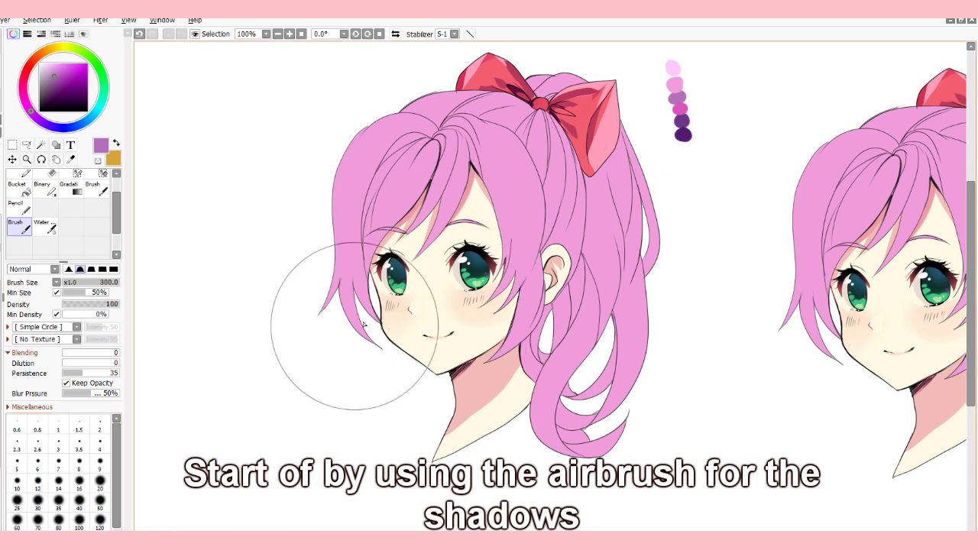
Shade the lower bangs and ponytail softly in purple with the Brush at size 300, then sample the pink base color.
{"action": "left_click_drag", "start_coordinate": [259, 351], "coordinate": [780, 249]}
{"action": "right_click", "coordinate": [359, 160]}
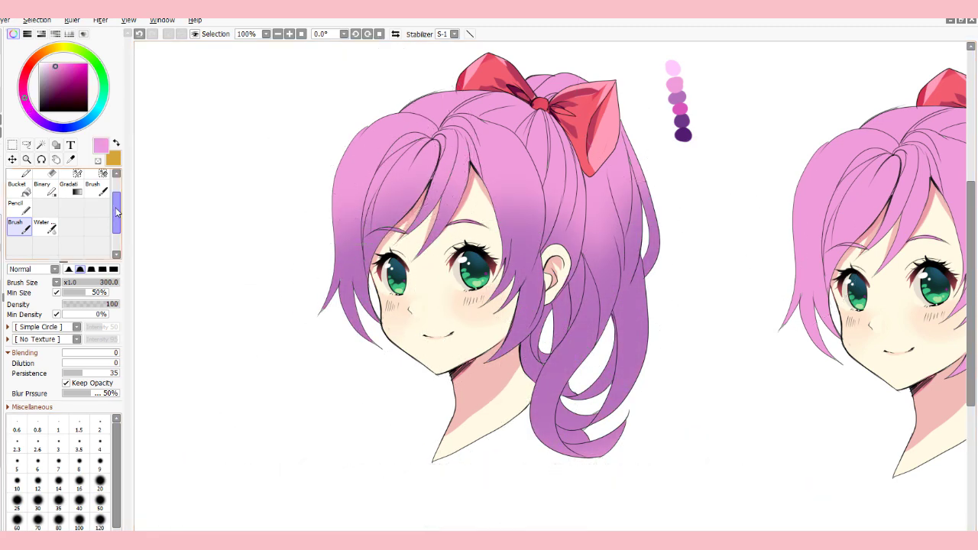
Draw pink base-color and purple strand shapes over the shaded left bangs with the Pencil at size 30.
{"action": "key", "text": "n"}
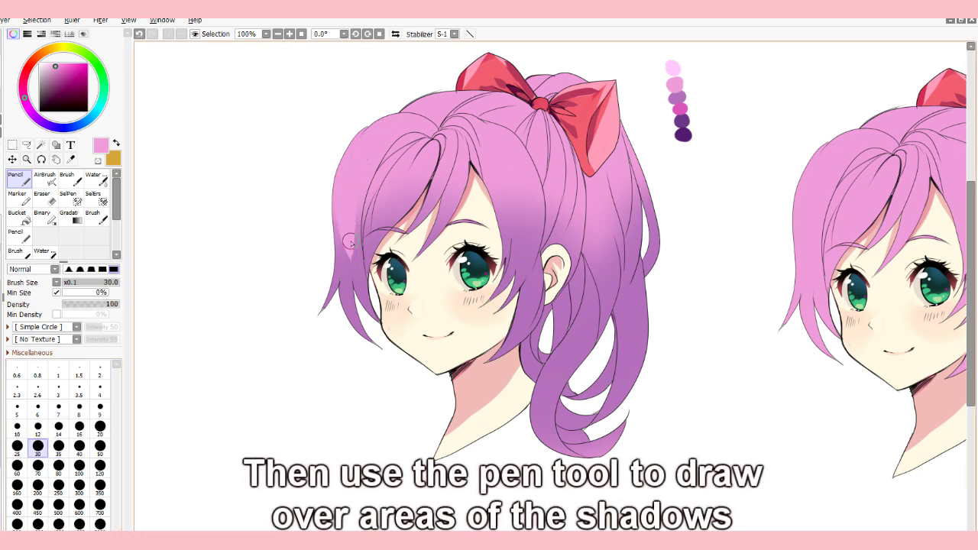
{"action": "mouse_move", "coordinate": [354, 256]}
{"action": "left_mouse_down"}
{"action": "mouse_move", "coordinate": [372, 164]}
{"action": "mouse_move", "coordinate": [388, 138]}
{"action": "left_mouse_up"}
{"action": "right_click", "coordinate": [675, 84]}
{"action": "left_click_drag", "start_coordinate": [382, 211], "coordinate": [399, 194]}
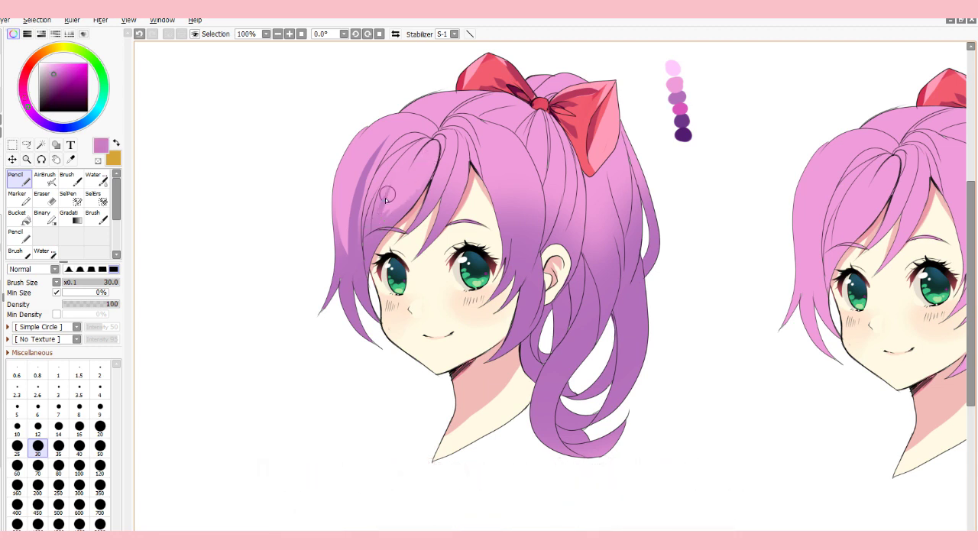
{"action": "left_click", "coordinate": [679, 75], "text": "alt"}
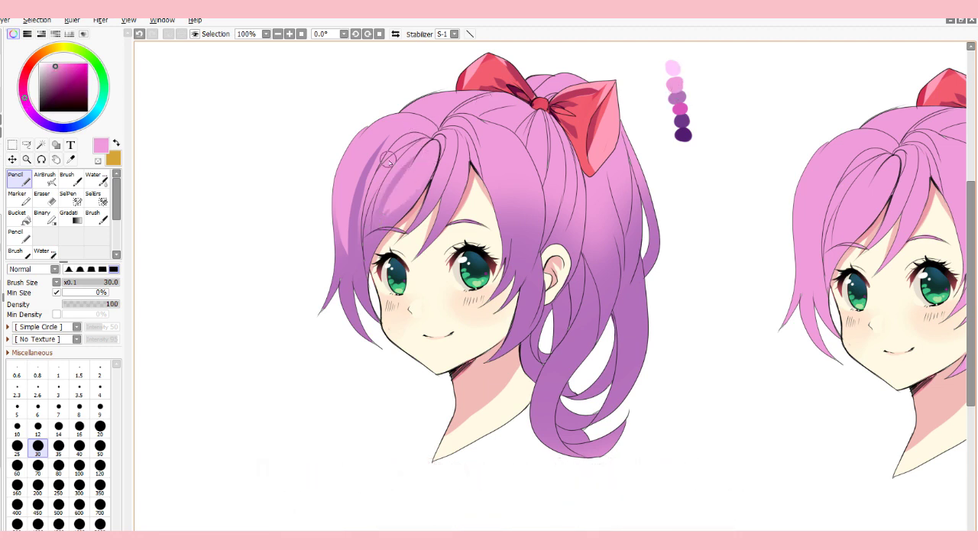
{"action": "right_click", "coordinate": [669, 68]}
{"action": "right_click", "coordinate": [442, 103]}
Airbrush the palette's magenta over the right side of the hair and the ponytail at size 600.
{"action": "right_click", "coordinate": [680, 109]}
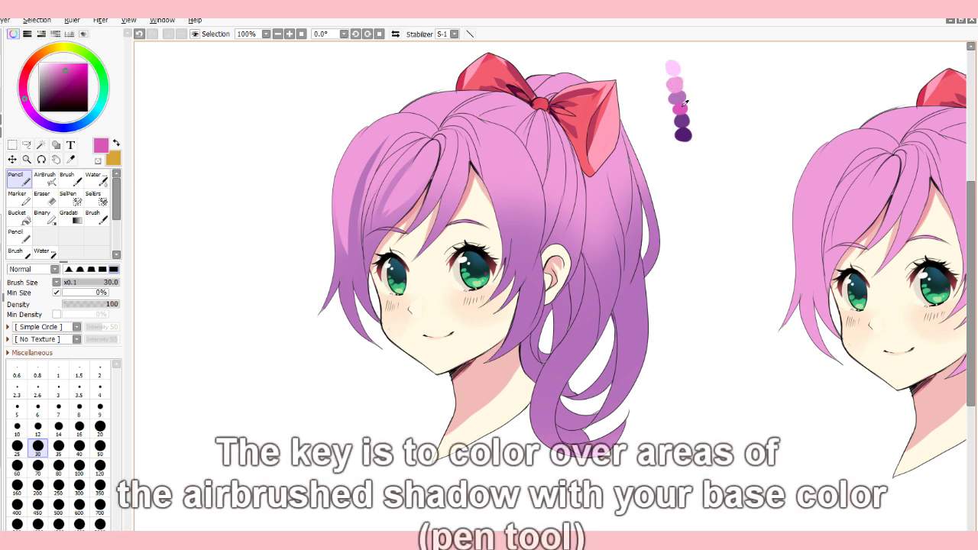
{"action": "left_click", "coordinate": [44, 176]}
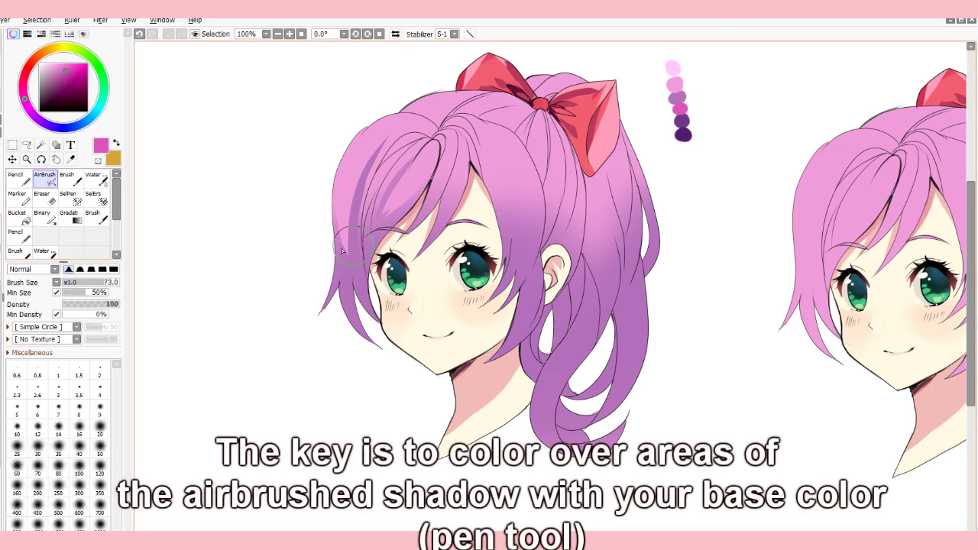
{"action": "left_click", "coordinate": [78, 506]}
{"action": "left_click_drag", "start_coordinate": [541, 267], "coordinate": [523, 304]}
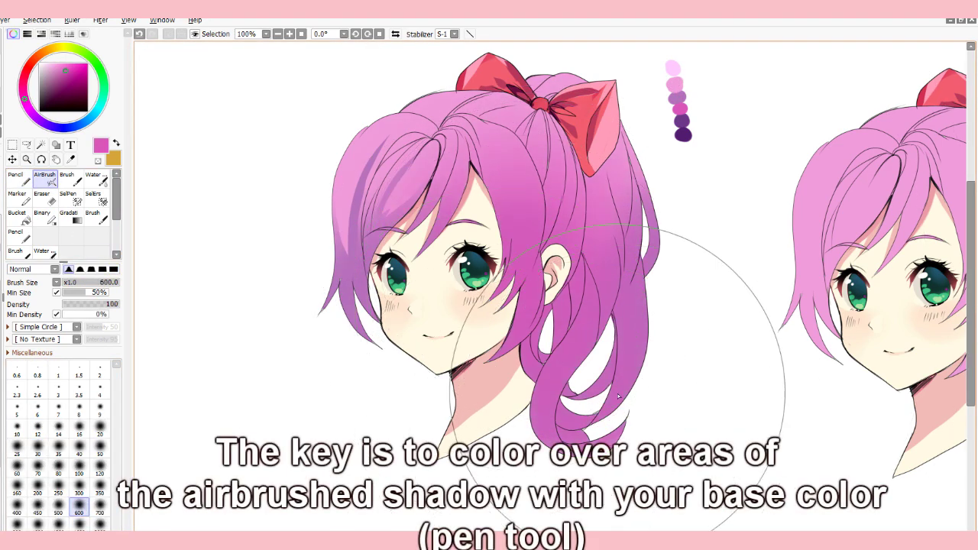
Paint a purple shadow at the parting and pink strands over the right bangs with the Pencil at size 30.
{"action": "right_click", "coordinate": [677, 98]}
{"action": "left_click", "coordinate": [18, 178]}
{"action": "left_click", "coordinate": [96, 283]}
{"action": "left_click", "coordinate": [38, 445]}
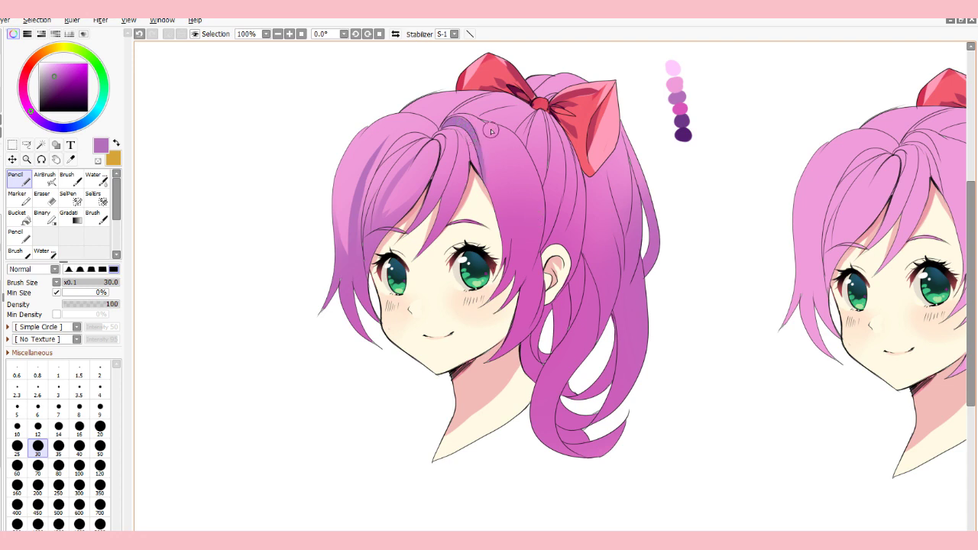
{"action": "left_click_drag", "start_coordinate": [504, 132], "coordinate": [521, 258]}
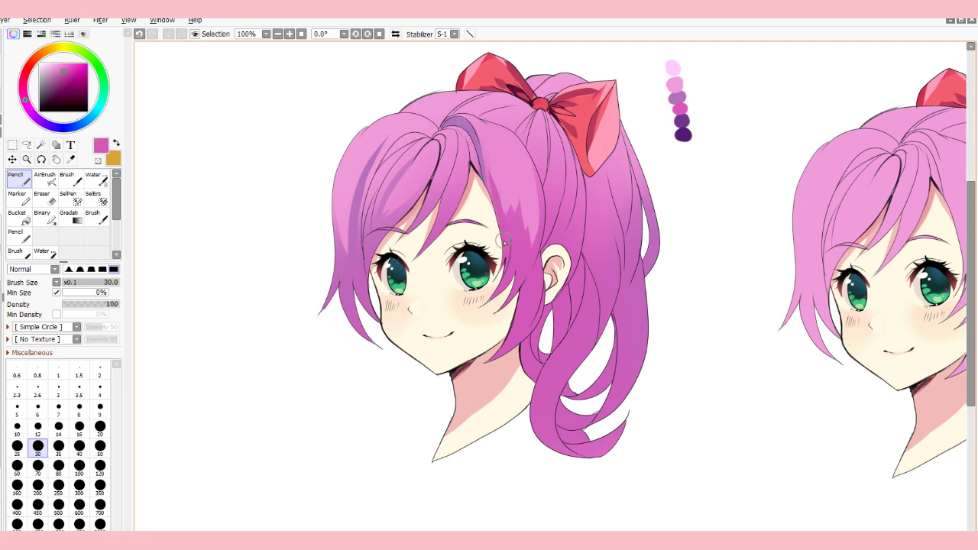
{"action": "left_click", "coordinate": [505, 221], "text": "alt"}
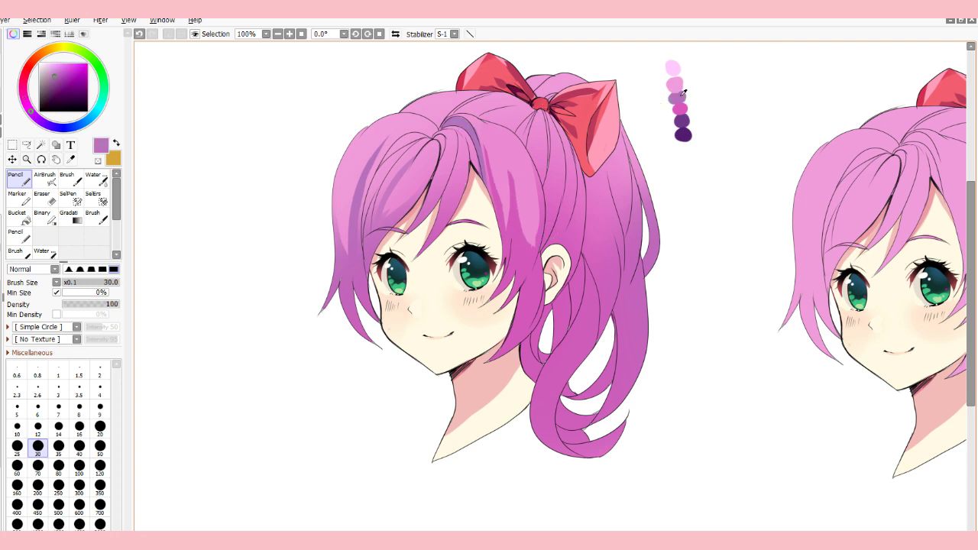
Undo the last shadow stroke beside the parting and repaint the right bangs with Pencil strokes in sampled hair colors.
{"action": "left_click_drag", "start_coordinate": [472, 119], "coordinate": [500, 172]}
{"action": "key", "text": "ctrl+z"}
{"action": "left_click", "coordinate": [510, 109], "text": "alt"}
{"action": "left_click", "coordinate": [487, 137]}
{"action": "scroll", "coordinate": [49, 235], "scroll_direction": "down", "scroll_amount": 1}
{"action": "left_click", "coordinate": [49, 236]}
{"action": "left_click", "coordinate": [19, 179]}
{"action": "left_click", "coordinate": [492, 116], "text": "alt"}
{"action": "mouse_move", "coordinate": [492, 117]}
{"action": "left_mouse_down"}
{"action": "mouse_move", "coordinate": [517, 134]}
{"action": "mouse_move", "coordinate": [523, 271]}
{"action": "left_mouse_up"}
Fill purple shadows where strands overlap at the parting and below the bow, and refine the bangs with the Pencil at size 14.
{"action": "left_click", "coordinate": [682, 119], "text": "alt"}
{"action": "left_click", "coordinate": [679, 96], "text": "alt"}
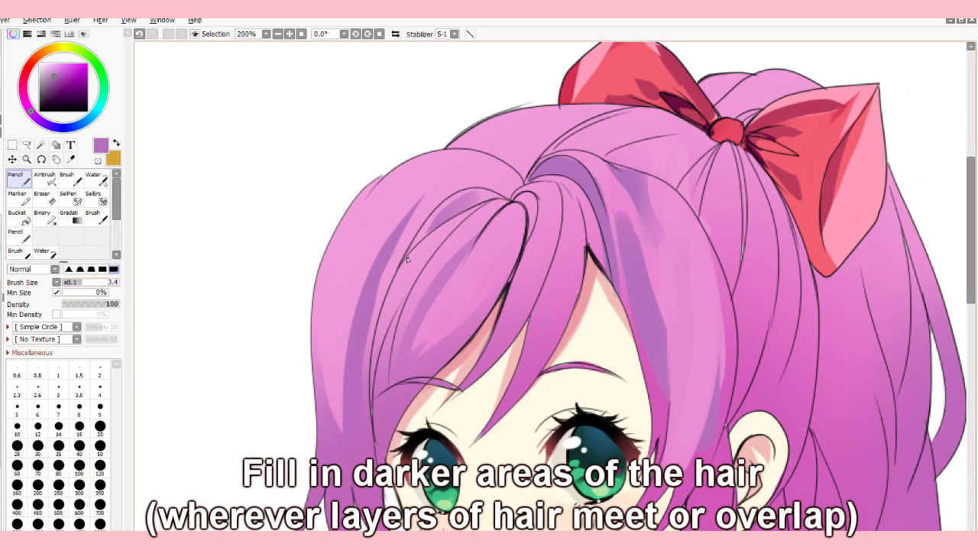
{"action": "mouse_move", "coordinate": [405, 256]}
{"action": "left_mouse_down"}
{"action": "mouse_move", "coordinate": [432, 223]}
{"action": "mouse_move", "coordinate": [501, 193]}
{"action": "left_mouse_up"}
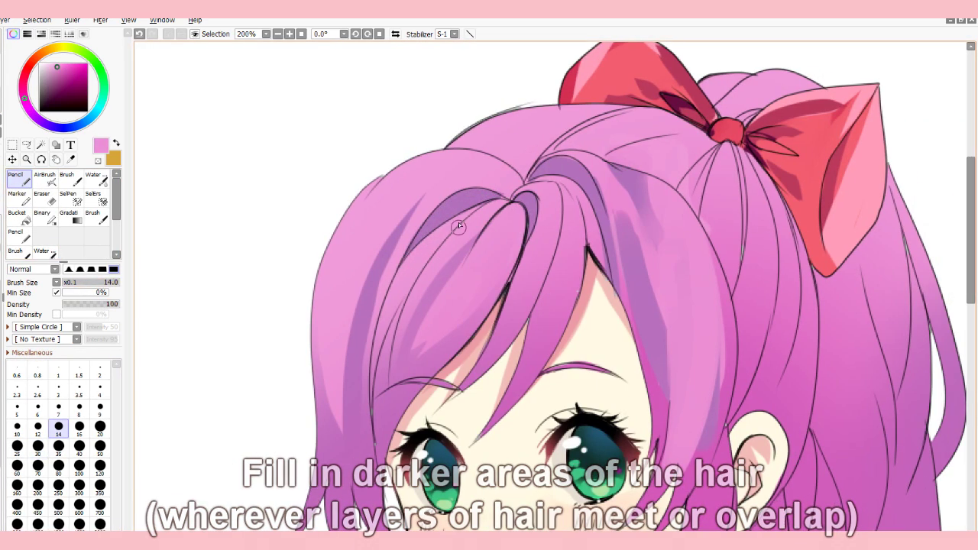
{"action": "left_click", "coordinate": [637, 313], "text": "alt"}
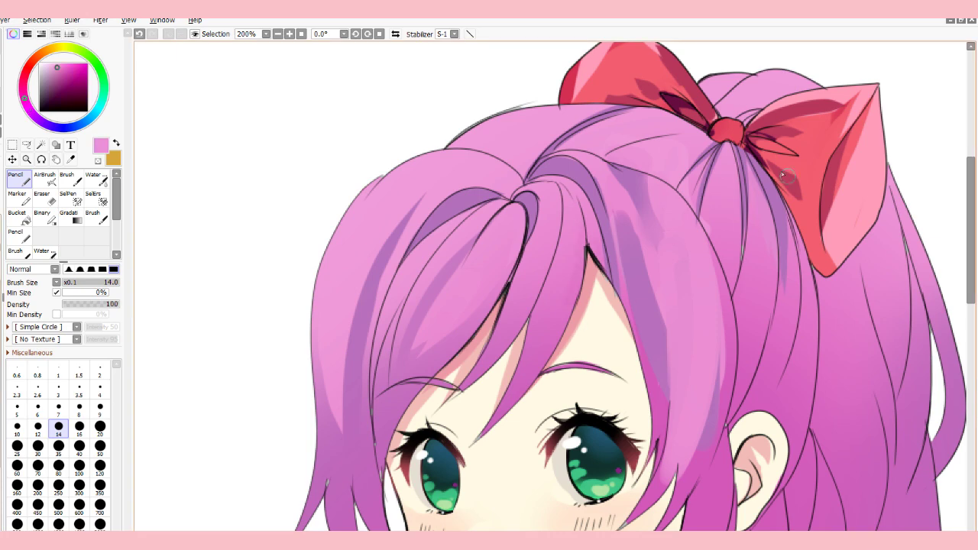
{"action": "left_click_drag", "start_coordinate": [553, 160], "coordinate": [596, 238]}
{"action": "left_click_drag", "start_coordinate": [487, 205], "coordinate": [388, 357]}
{"action": "left_click_drag", "start_coordinate": [458, 220], "coordinate": [380, 379]}
Paint strand strokes along the left side lock and the center bangs with the Pencil at size 14.
{"action": "left_click_drag", "start_coordinate": [771, 245], "coordinate": [614, 127]}
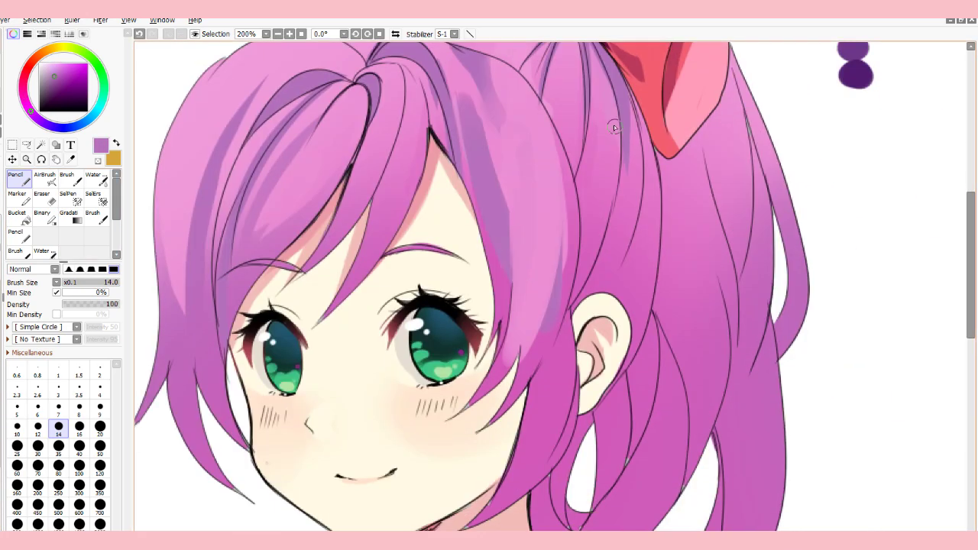
{"action": "left_click_drag", "start_coordinate": [244, 129], "coordinate": [260, 482]}
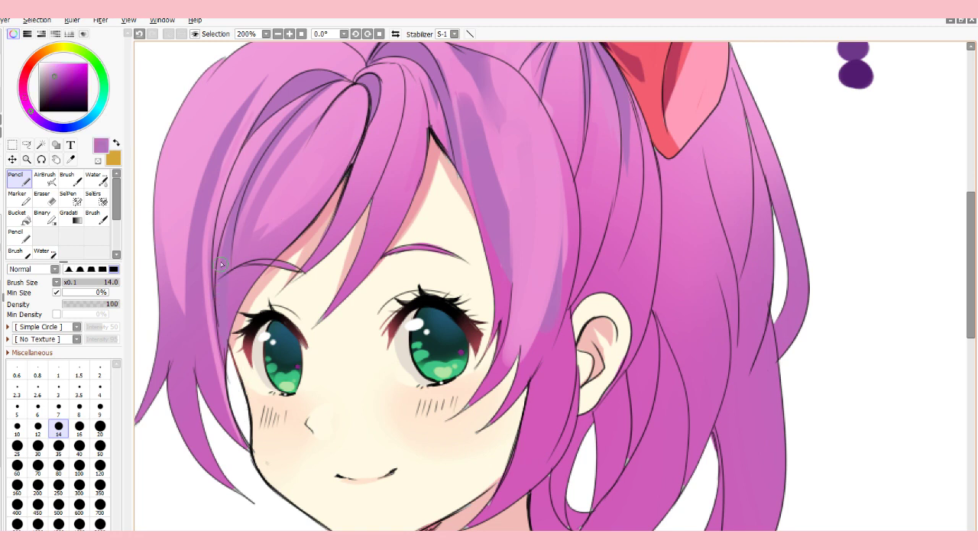
{"action": "mouse_move", "coordinate": [332, 180]}
{"action": "left_mouse_down"}
{"action": "mouse_move", "coordinate": [253, 276]}
{"action": "mouse_move", "coordinate": [233, 332]}
{"action": "left_mouse_up"}
{"action": "key", "text": "ctrl+z"}
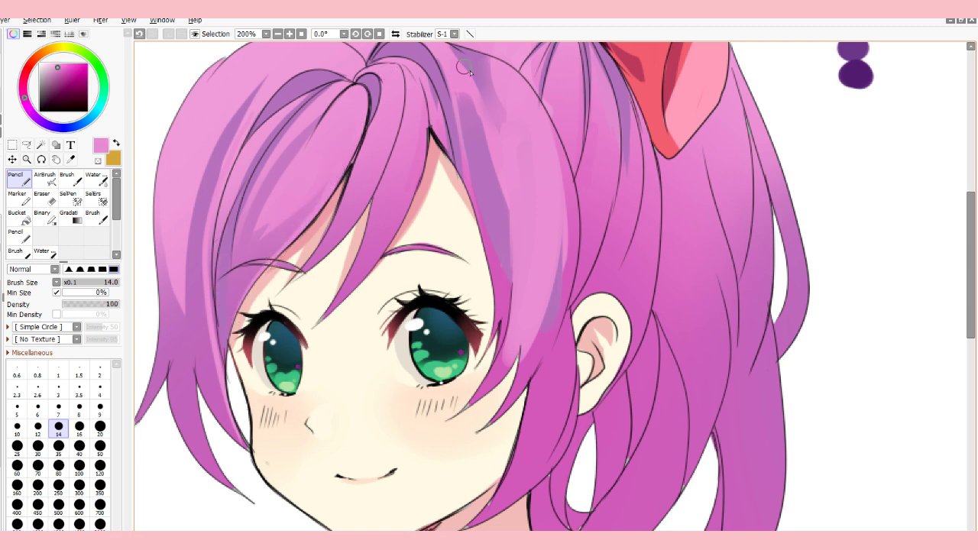
{"action": "left_click_drag", "start_coordinate": [378, 203], "coordinate": [309, 317]}
{"action": "left_click_drag", "start_coordinate": [395, 112], "coordinate": [372, 177]}
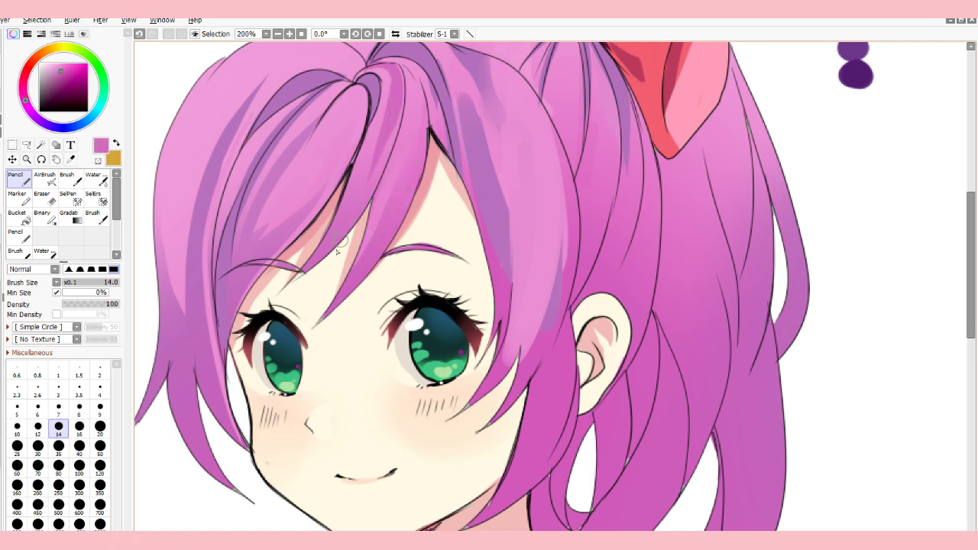
Draw Pencil strands in sampled hair colors on the hair between the ear and the bow.
{"action": "scroll", "coordinate": [551, 287], "scroll_direction": "down", "scroll_amount": 2}
{"action": "scroll", "coordinate": [464, 197], "scroll_direction": "up", "scroll_amount": 1}
{"action": "left_click_drag", "start_coordinate": [580, 281], "coordinate": [578, 304]}
{"action": "right_click", "coordinate": [579, 289]}
{"action": "left_click_drag", "start_coordinate": [654, 190], "coordinate": [671, 303]}
{"action": "left_click_drag", "start_coordinate": [593, 130], "coordinate": [528, 149]}
Draw long strand strokes in sampled colors down the ponytail below the bow.
{"action": "right_click", "coordinate": [810, 97]}
{"action": "left_click_drag", "start_coordinate": [693, 235], "coordinate": [705, 314]}
{"action": "left_click_drag", "start_coordinate": [681, 239], "coordinate": [718, 372]}
{"action": "right_click", "coordinate": [823, 172]}
{"action": "left_click_drag", "start_coordinate": [703, 305], "coordinate": [703, 218]}
{"action": "right_click", "coordinate": [703, 191]}
{"action": "left_click_drag", "start_coordinate": [764, 344], "coordinate": [714, 498]}
Add short strand strokes to the hair around the bow and side bangs, undoing the long stroke down the ponytail.
{"action": "scroll", "coordinate": [403, 363], "scroll_direction": "down", "scroll_amount": 2}
{"action": "left_click_drag", "start_coordinate": [391, 133], "coordinate": [394, 174]}
{"action": "left_click_drag", "start_coordinate": [436, 132], "coordinate": [437, 164]}
{"action": "left_click_drag", "start_coordinate": [497, 131], "coordinate": [497, 159]}
{"action": "scroll", "coordinate": [549, 294], "scroll_direction": "up", "scroll_amount": 1}
{"action": "left_click_drag", "start_coordinate": [511, 310], "coordinate": [535, 489]}
{"action": "key", "text": "ctrl+z"}
Airbrush darker purple shading over the ponytail strands behind and below the ear.
{"action": "left_click", "coordinate": [44, 179]}
{"action": "right_click", "coordinate": [489, 279]}
{"action": "left_click_drag", "start_coordinate": [483, 321], "coordinate": [467, 386]}
{"action": "right_click", "coordinate": [486, 313]}
{"action": "left_click_drag", "start_coordinate": [489, 301], "coordinate": [460, 405]}
{"action": "right_click", "coordinate": [475, 282]}
{"action": "left_click_drag", "start_coordinate": [487, 260], "coordinate": [463, 353]}
Define strands on the lock in front of the ear and down the ponytail with the Pencil in sampled colors.
{"action": "scroll", "coordinate": [583, 497], "scroll_direction": "up", "scroll_amount": 1}
{"action": "left_click", "coordinate": [44, 198]}
{"action": "left_click", "coordinate": [19, 179]}
{"action": "left_click_drag", "start_coordinate": [425, 222], "coordinate": [404, 304]}
{"action": "right_click", "coordinate": [428, 229]}
{"action": "left_click_drag", "start_coordinate": [428, 229], "coordinate": [393, 357]}
{"action": "right_click", "coordinate": [468, 99]}
{"action": "left_click_drag", "start_coordinate": [486, 100], "coordinate": [483, 181]}
{"action": "left_click_drag", "start_coordinate": [493, 310], "coordinate": [505, 243]}
{"action": "left_click_drag", "start_coordinate": [529, 344], "coordinate": [460, 493]}
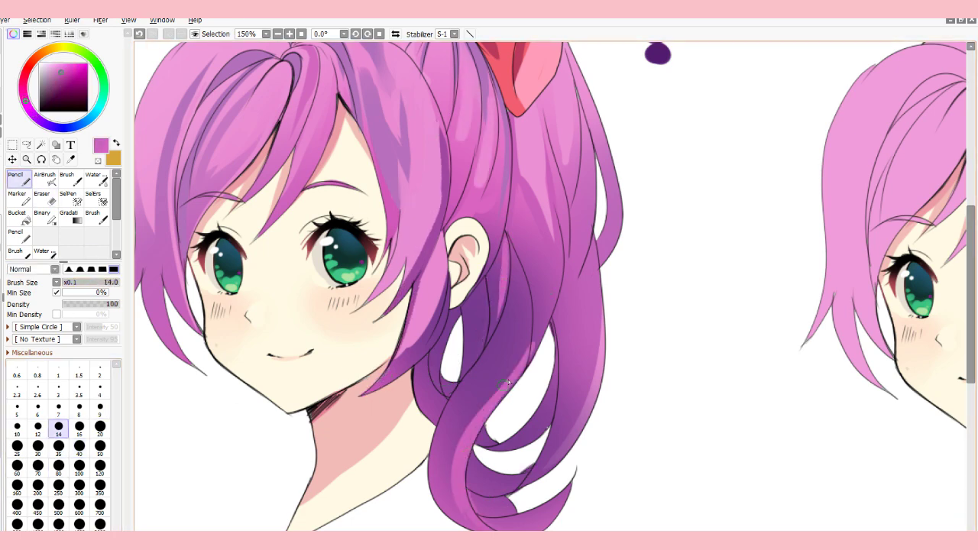
Paint a sampled hair color along the edges of the large lower ponytail curl.
{"action": "right_click", "coordinate": [504, 375]}
{"action": "left_click_drag", "start_coordinate": [517, 365], "coordinate": [472, 425]}
{"action": "scroll", "coordinate": [497, 383], "scroll_direction": "up", "scroll_amount": 3}
{"action": "left_click_drag", "start_coordinate": [488, 328], "coordinate": [478, 425]}
Fill the overlaps behind the ear and within the ponytail with the palette's dark purple.
{"action": "right_click", "coordinate": [658, 108]}
{"action": "left_click_drag", "start_coordinate": [510, 295], "coordinate": [528, 389]}
{"action": "left_click_drag", "start_coordinate": [516, 333], "coordinate": [526, 382]}
{"action": "scroll", "coordinate": [516, 359], "scroll_direction": "down", "scroll_amount": 5}
{"action": "left_click_drag", "start_coordinate": [450, 269], "coordinate": [417, 330]}
{"action": "left_click_drag", "start_coordinate": [482, 233], "coordinate": [463, 290]}
{"action": "left_click_drag", "start_coordinate": [440, 76], "coordinate": [413, 236]}
{"action": "left_click_drag", "start_coordinate": [593, 206], "coordinate": [580, 388]}
{"action": "left_click_drag", "start_coordinate": [561, 265], "coordinate": [566, 374]}
Paint the outer ponytail strand and its curled tip with the Pencil at size 35.
{"action": "left_click", "coordinate": [58, 447]}
{"action": "left_click_drag", "start_coordinate": [562, 244], "coordinate": [567, 401]}
{"action": "right_click", "coordinate": [583, 367]}
{"action": "left_click_drag", "start_coordinate": [567, 446], "coordinate": [489, 489]}
{"action": "right_click", "coordinate": [489, 466]}
{"action": "left_click_drag", "start_coordinate": [471, 451], "coordinate": [515, 480]}
Shade the top of the ponytail behind the bow and its outer strand with the Pencil at size 14.
{"action": "left_click", "coordinate": [58, 428]}
{"action": "left_click_drag", "start_coordinate": [458, 229], "coordinate": [621, 377]}
{"action": "left_click_drag", "start_coordinate": [617, 97], "coordinate": [598, 78]}
{"action": "left_click_drag", "start_coordinate": [641, 73], "coordinate": [673, 81]}
{"action": "left_click_drag", "start_coordinate": [726, 145], "coordinate": [741, 252]}
{"action": "right_click", "coordinate": [729, 255]}
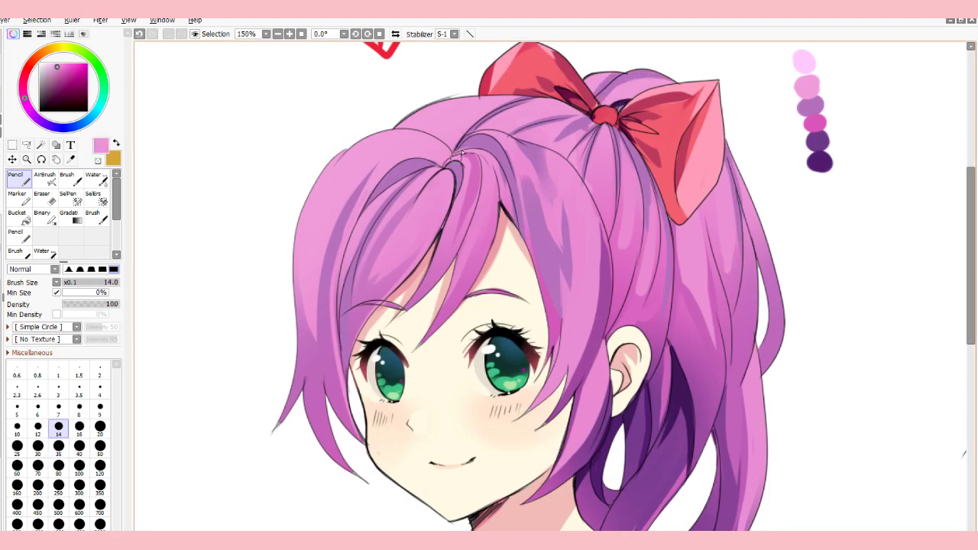
Clean up the left and right bangs with pink Pencil strokes.
{"action": "left_click_drag", "start_coordinate": [413, 233], "coordinate": [437, 206]}
{"action": "left_click_drag", "start_coordinate": [575, 181], "coordinate": [587, 224]}
{"action": "scroll", "coordinate": [607, 270], "scroll_direction": "down", "scroll_amount": 3}
{"action": "scroll", "coordinate": [606, 270], "scroll_direction": "up", "scroll_amount": 3}
{"action": "left_click_drag", "start_coordinate": [607, 270], "coordinate": [606, 333]}
Add light pink highlights to the first portrait's hair.
{"action": "right_click", "coordinate": [745, 94]}
{"action": "left_click_drag", "start_coordinate": [279, 199], "coordinate": [242, 260]}
{"action": "left_click_drag", "start_coordinate": [328, 261], "coordinate": [381, 257]}
{"action": "key", "text": "e"}
{"action": "scroll", "coordinate": [401, 271], "scroll_direction": "down", "scroll_amount": 2}
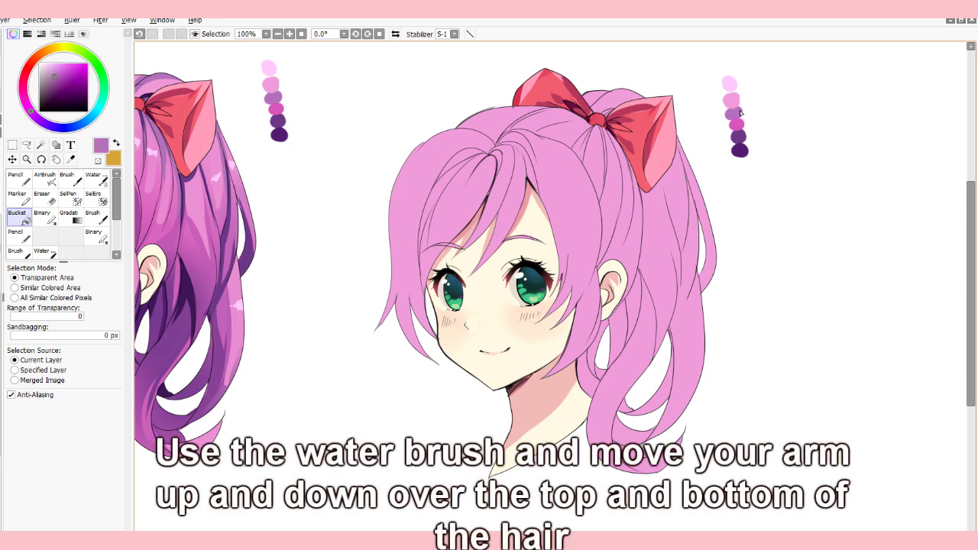
Shade the lower left and center bangs of the second portrait in purple with the Water brush at size 63.
{"action": "left_click", "coordinate": [44, 179]}
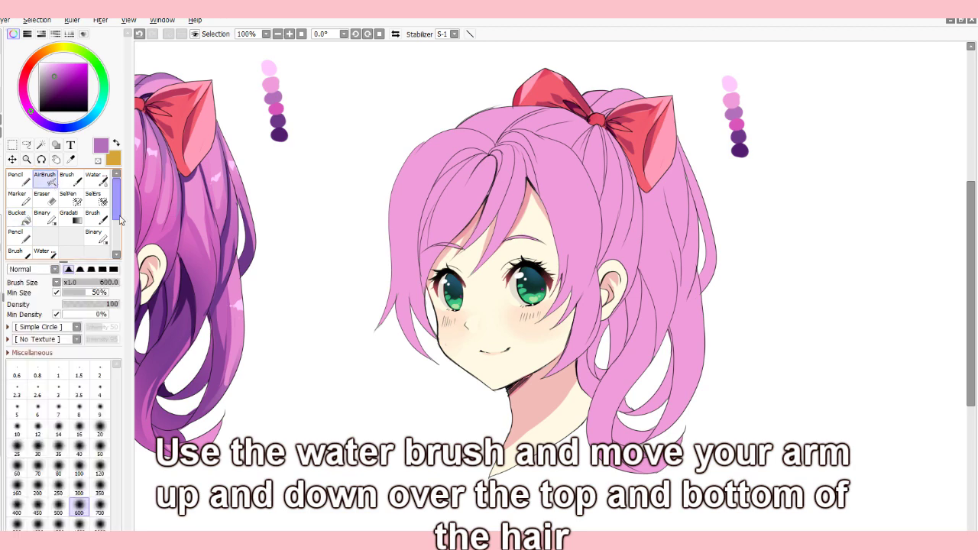
{"action": "scroll", "coordinate": [120, 206], "scroll_direction": "down", "scroll_amount": 2}
{"action": "left_click", "coordinate": [44, 226]}
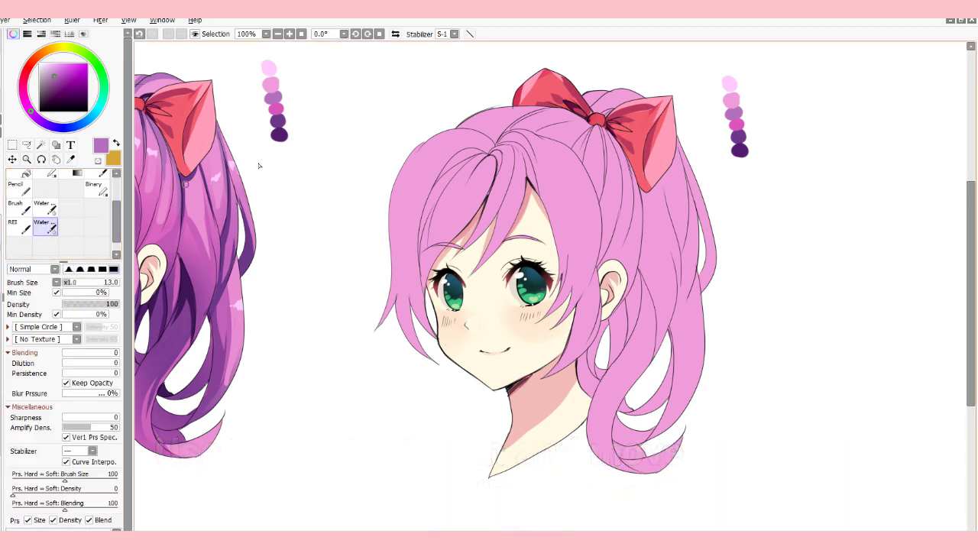
{"action": "left_click", "coordinate": [98, 283]}
{"action": "mouse_move", "coordinate": [405, 191]}
{"action": "left_mouse_down"}
{"action": "mouse_move", "coordinate": [466, 145]}
{"action": "mouse_move", "coordinate": [544, 164]}
{"action": "left_mouse_up"}
{"action": "key", "text": "ctrl+z"}
{"action": "key", "text": "ctrl+z"}
{"action": "left_click_drag", "start_coordinate": [428, 354], "coordinate": [405, 256]}
{"action": "mouse_move", "coordinate": [431, 344]}
{"action": "left_mouse_down"}
{"action": "mouse_move", "coordinate": [439, 221]}
{"action": "mouse_move", "coordinate": [501, 228]}
{"action": "left_mouse_up"}
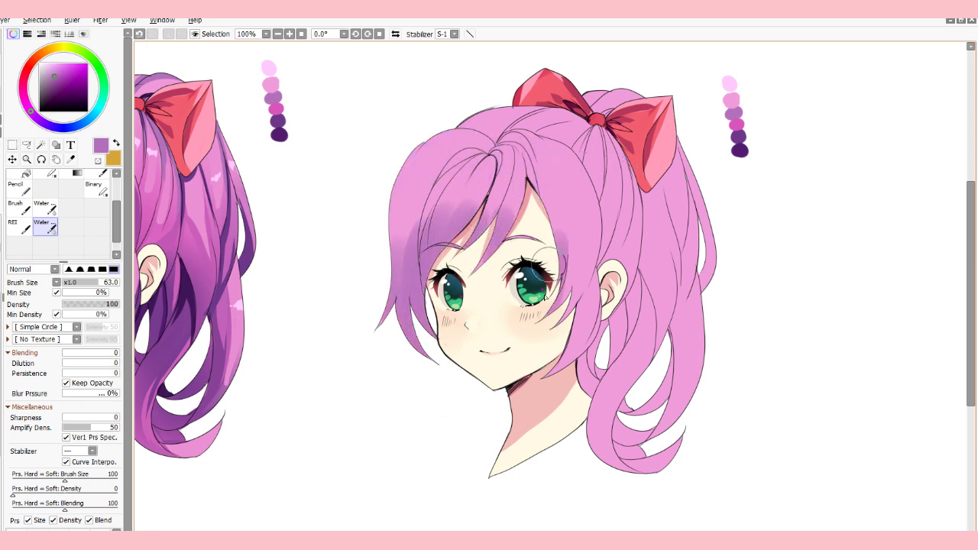
Brush purple shading over the right bangs, the crown and the top and bottom of the ponytail.
{"action": "left_click_drag", "start_coordinate": [561, 241], "coordinate": [579, 348]}
{"action": "mouse_move", "coordinate": [460, 136]}
{"action": "left_mouse_down"}
{"action": "mouse_move", "coordinate": [474, 157]}
{"action": "mouse_move", "coordinate": [546, 162]}
{"action": "mouse_move", "coordinate": [659, 111]}
{"action": "left_mouse_up"}
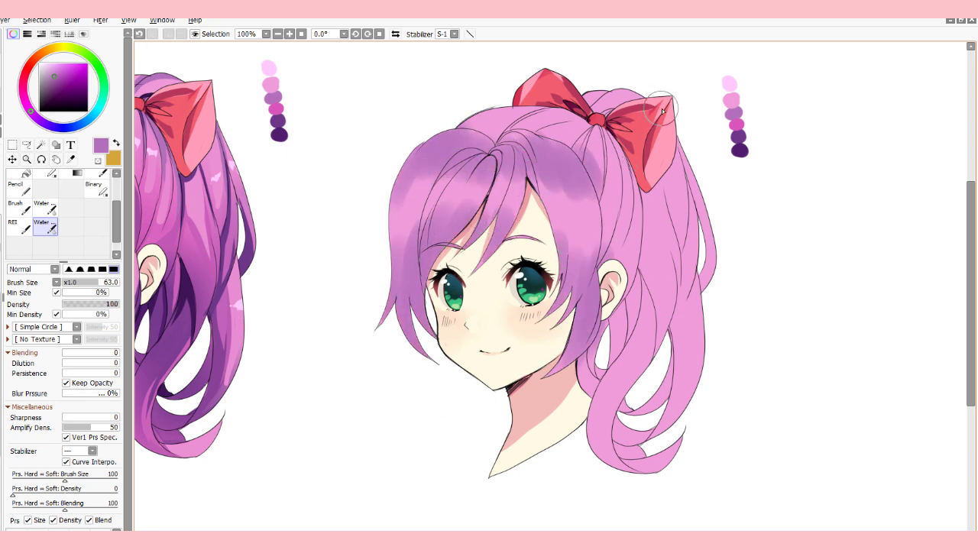
{"action": "mouse_move", "coordinate": [532, 122]}
{"action": "left_mouse_down"}
{"action": "mouse_move", "coordinate": [596, 142]}
{"action": "mouse_move", "coordinate": [508, 115]}
{"action": "mouse_move", "coordinate": [615, 229]}
{"action": "mouse_move", "coordinate": [670, 155]}
{"action": "mouse_move", "coordinate": [659, 321]}
{"action": "mouse_move", "coordinate": [611, 451]}
{"action": "mouse_move", "coordinate": [642, 260]}
{"action": "mouse_move", "coordinate": [674, 265]}
{"action": "left_mouse_up"}
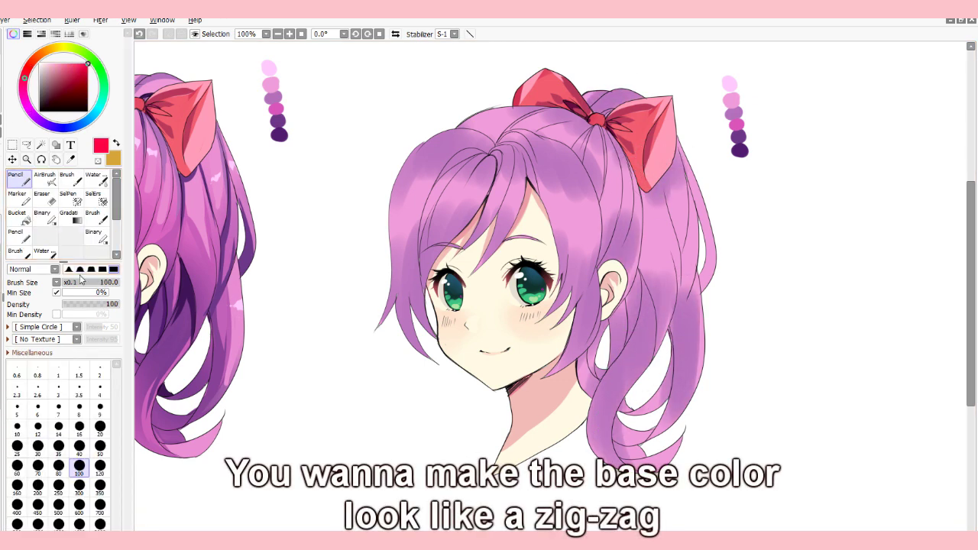
Sketch a red zigzag guide across the hair's base-color band with the Pencil at size 14.
{"action": "left_click", "coordinate": [58, 430]}
{"action": "left_click_drag", "start_coordinate": [391, 189], "coordinate": [430, 200]}
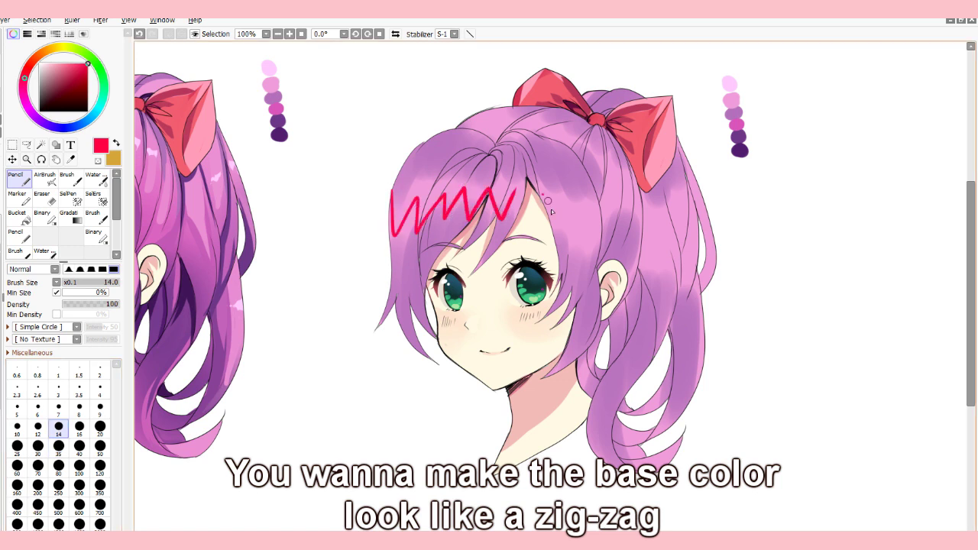
{"action": "left_click_drag", "start_coordinate": [548, 201], "coordinate": [605, 203]}
{"action": "left_click_drag", "start_coordinate": [571, 136], "coordinate": [674, 274]}
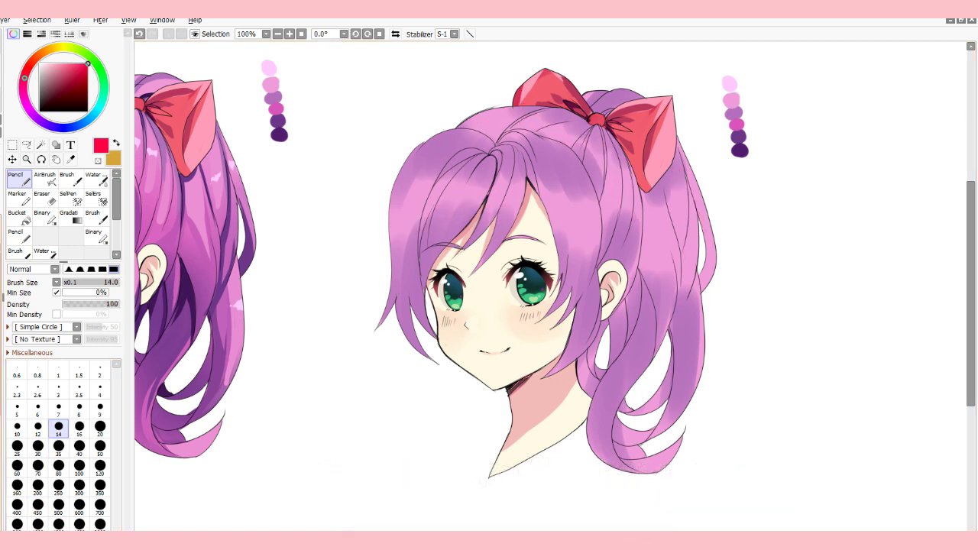
Blend jagged purple edges into the ponytail and left bangs with the Water brush at size 63.
{"action": "right_click", "coordinate": [647, 253]}
{"action": "left_click_drag", "start_coordinate": [117, 205], "coordinate": [116, 219]}
{"action": "left_click", "coordinate": [46, 243]}
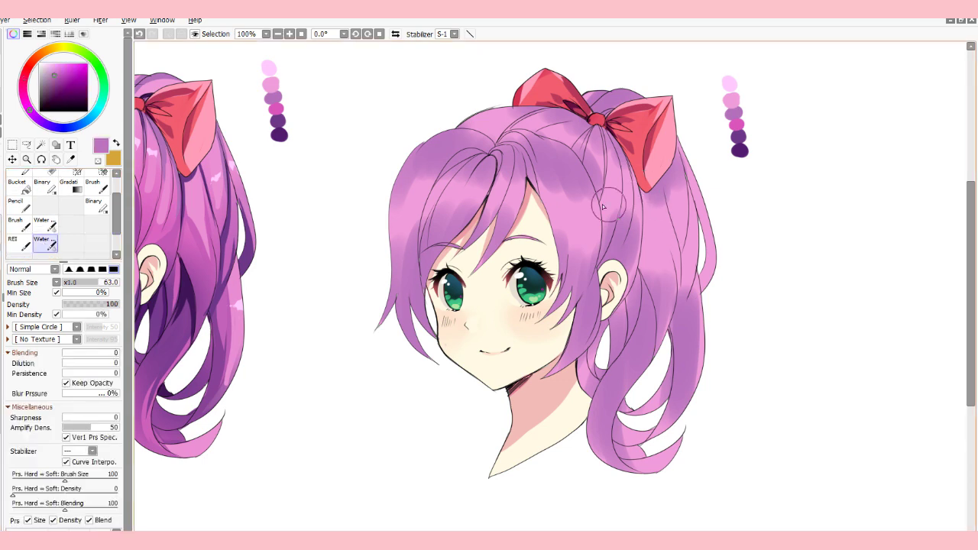
{"action": "mouse_move", "coordinate": [629, 281]}
{"action": "left_mouse_down"}
{"action": "mouse_move", "coordinate": [637, 191]}
{"action": "mouse_move", "coordinate": [639, 258]}
{"action": "left_mouse_up"}
{"action": "right_click", "coordinate": [405, 208]}
{"action": "mouse_move", "coordinate": [407, 186]}
{"action": "left_mouse_down"}
{"action": "mouse_move", "coordinate": [395, 214]}
{"action": "mouse_move", "coordinate": [455, 231]}
{"action": "left_mouse_up"}
Extend the zigzag shading on the center and right bangs with the Water brush at size 36.
{"action": "right_click", "coordinate": [459, 185]}
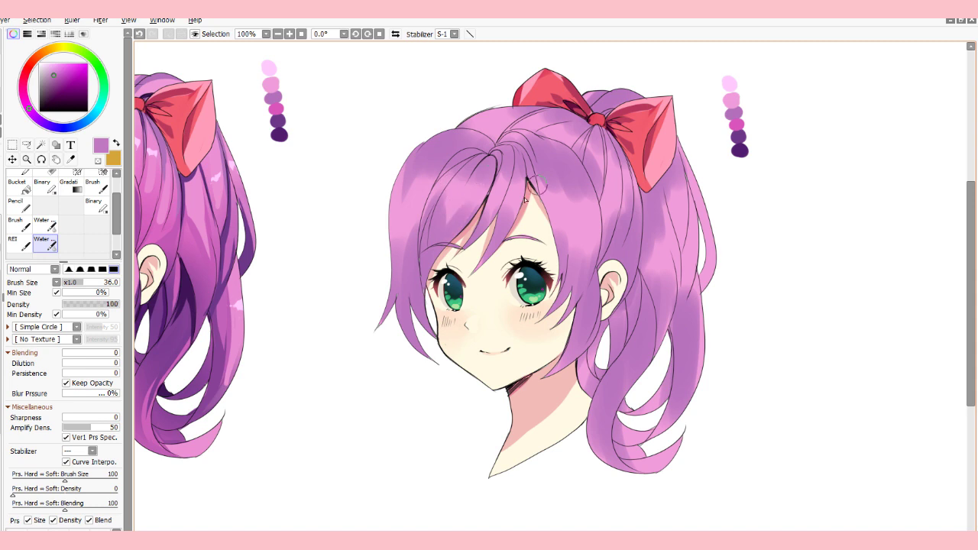
{"action": "left_click_drag", "start_coordinate": [501, 173], "coordinate": [509, 193]}
{"action": "left_click_drag", "start_coordinate": [561, 200], "coordinate": [579, 249]}
Paint alternating purple and pink strands down the ponytail with the Water brush at size 36.
{"action": "right_click", "coordinate": [656, 255]}
{"action": "right_click", "coordinate": [663, 192]}
{"action": "mouse_move", "coordinate": [668, 191]}
{"action": "left_mouse_down"}
{"action": "mouse_move", "coordinate": [671, 237]}
{"action": "mouse_move", "coordinate": [656, 230]}
{"action": "mouse_move", "coordinate": [662, 306]}
{"action": "left_mouse_up"}
{"action": "right_click", "coordinate": [664, 256]}
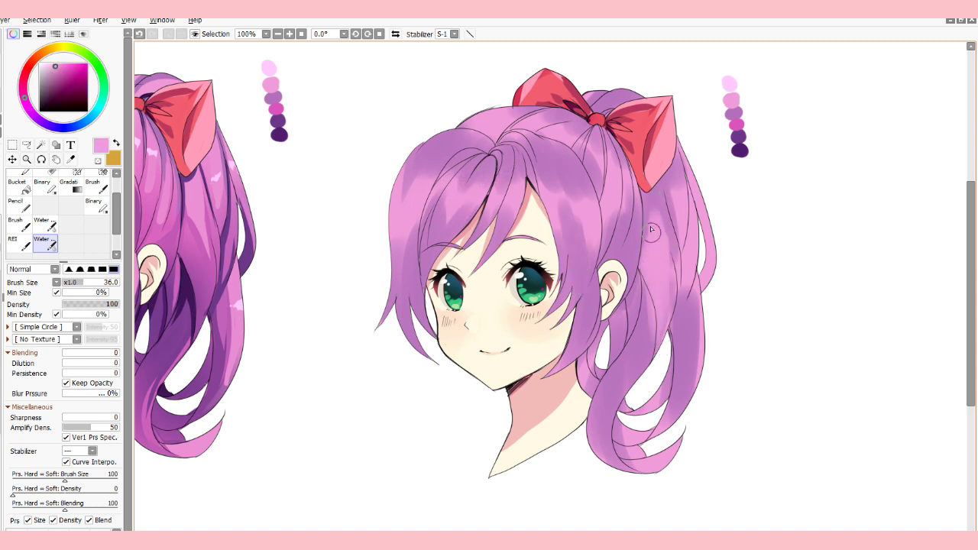
{"action": "left_click", "coordinate": [651, 229], "text": "alt"}
{"action": "left_click_drag", "start_coordinate": [656, 214], "coordinate": [657, 283]}
{"action": "left_click_drag", "start_coordinate": [676, 187], "coordinate": [680, 244]}
Shade the crown near the parting and touch up the ponytail's curled tip with sampled pink.
{"action": "left_click_drag", "start_coordinate": [509, 123], "coordinate": [476, 128]}
{"action": "key", "text": "Page_Down"}
{"action": "key", "text": "Page_Down"}
{"action": "key", "text": "Page_Up"}
{"action": "key", "text": "Page_Up"}
{"action": "right_click", "coordinate": [666, 304]}
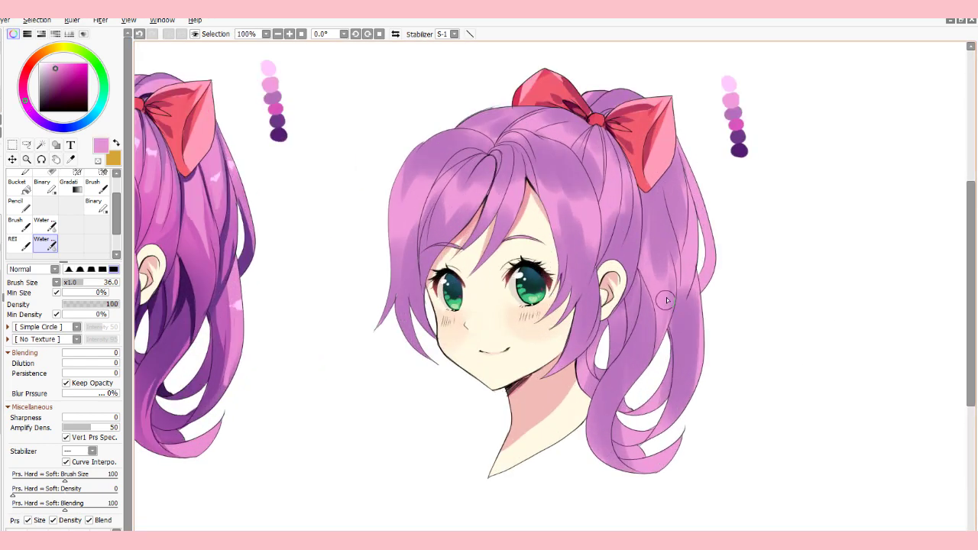
{"action": "left_click_drag", "start_coordinate": [665, 457], "coordinate": [645, 463]}
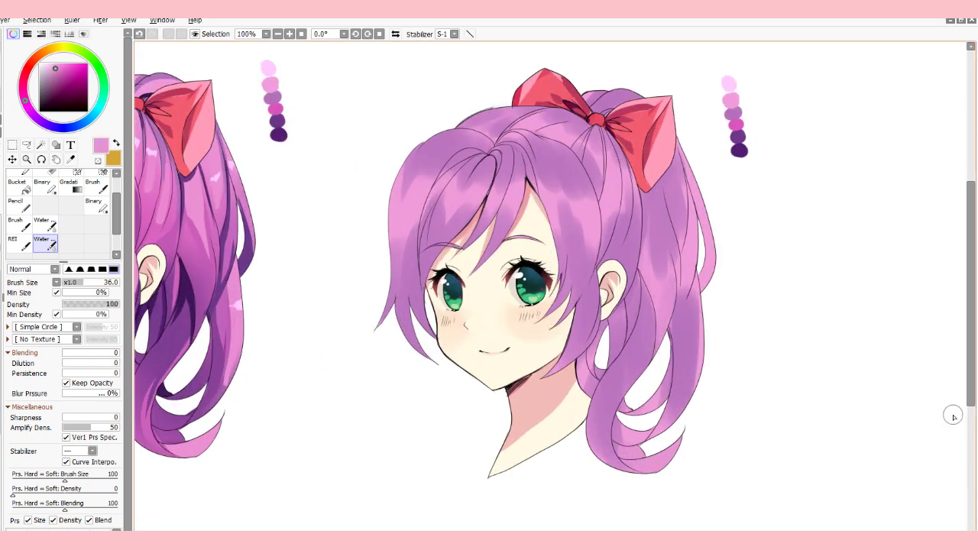
Paint the palette's lightest pink as highlights across the bangs with the Pencil at size 14.
{"action": "left_click", "coordinate": [728, 82], "text": "alt"}
{"action": "key", "text": "n"}
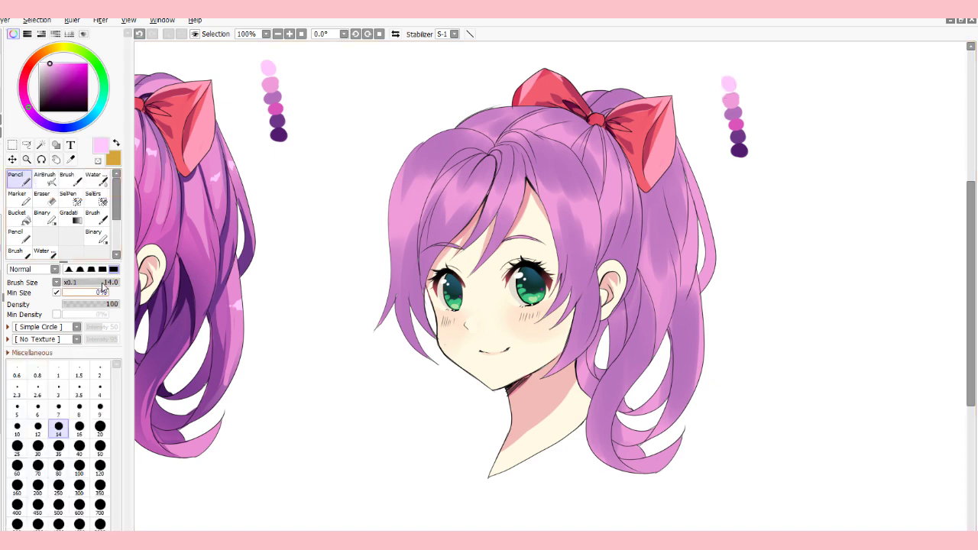
{"action": "left_click_drag", "start_coordinate": [392, 190], "coordinate": [480, 182]}
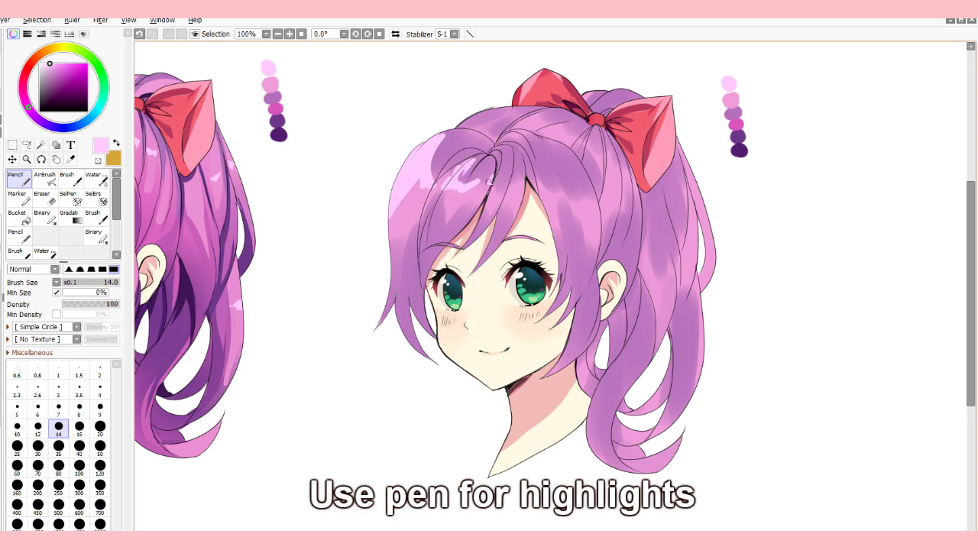
{"action": "left_click_drag", "start_coordinate": [575, 167], "coordinate": [564, 168]}
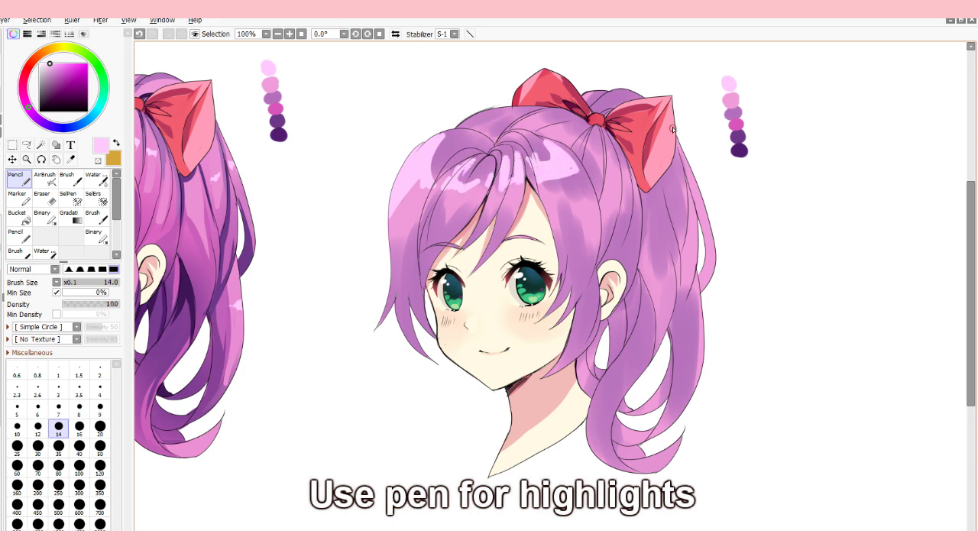
Trim the highlights on the bangs of the middle head with the Eraser.
{"action": "key", "text": "e"}
{"action": "left_click_drag", "start_coordinate": [566, 181], "coordinate": [575, 170]}
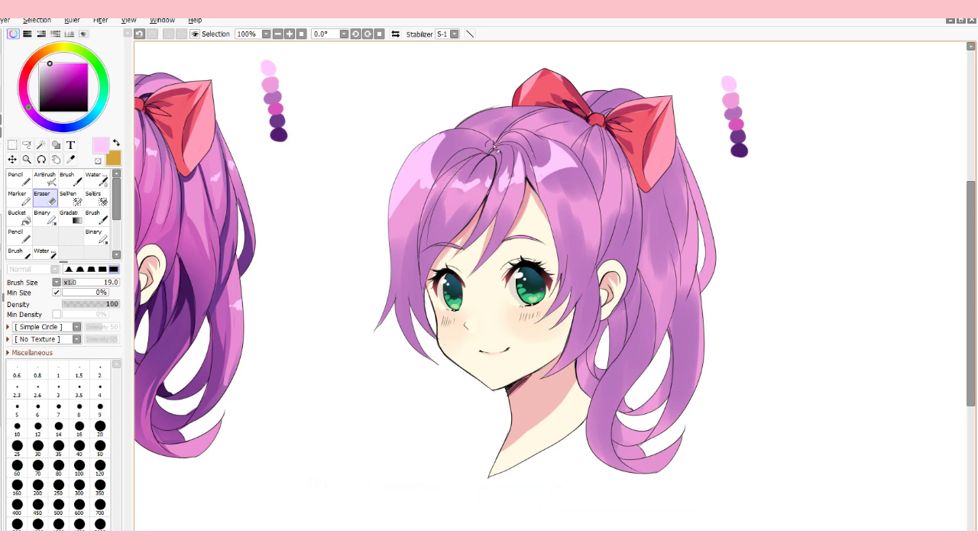
{"action": "key", "text": "n"}
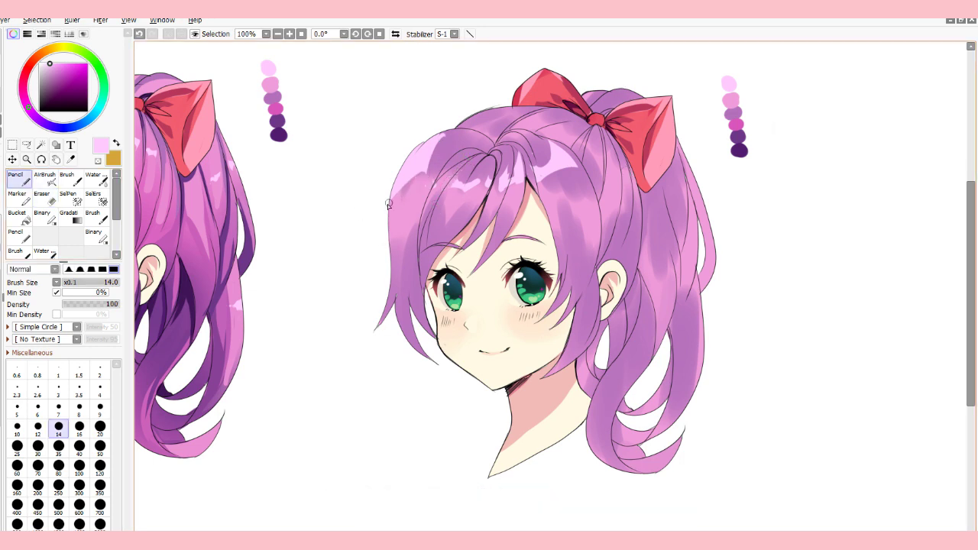
Paint light pink highlights down the ponytail and below the bow with the Pencil at size 14, trimming them with the Eraser at size 28.
{"action": "left_click_drag", "start_coordinate": [698, 200], "coordinate": [709, 266]}
{"action": "left_click_drag", "start_coordinate": [645, 257], "coordinate": [667, 299]}
{"action": "mouse_move", "coordinate": [662, 237]}
{"action": "left_mouse_down"}
{"action": "mouse_move", "coordinate": [676, 288]}
{"action": "mouse_move", "coordinate": [652, 275]}
{"action": "left_mouse_up"}
{"action": "key", "text": "e"}
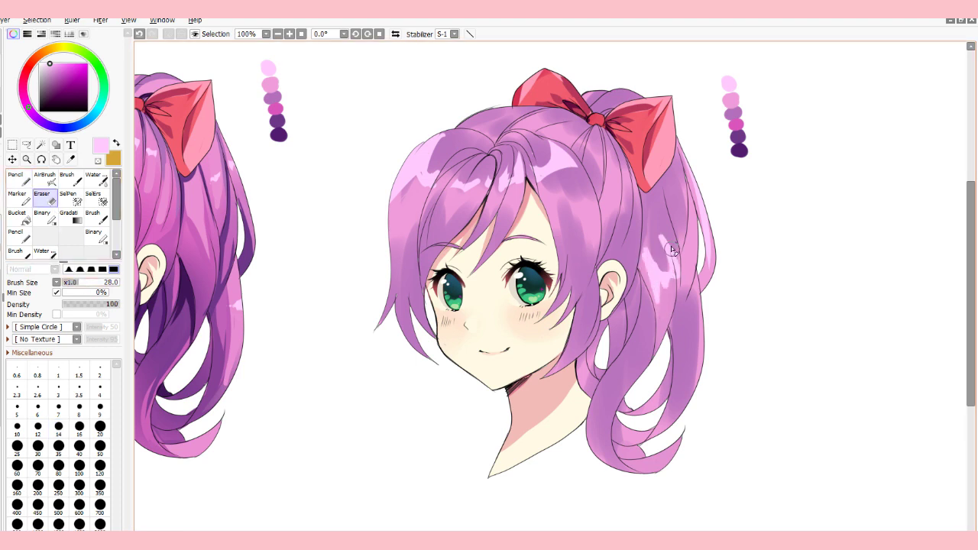
{"action": "key", "text": "n"}
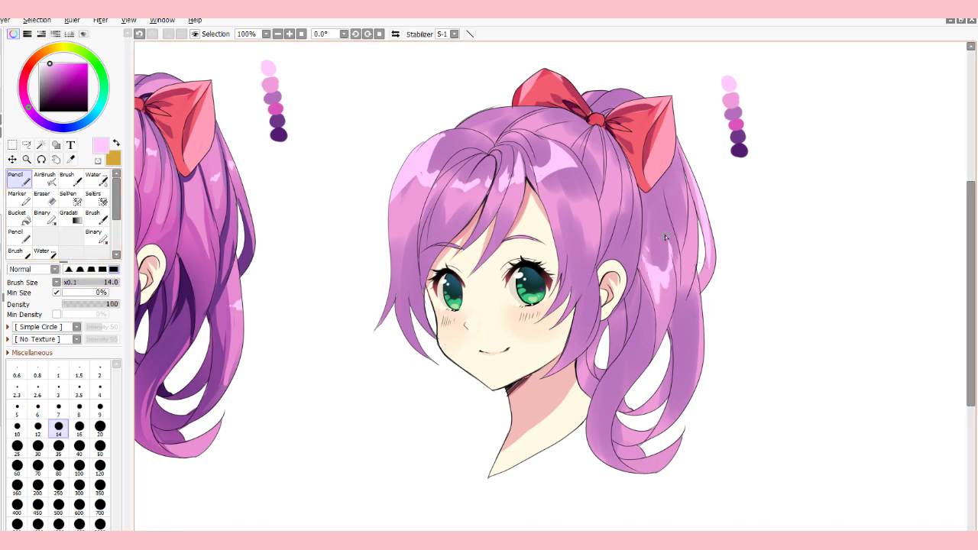
{"action": "key", "text": "e"}
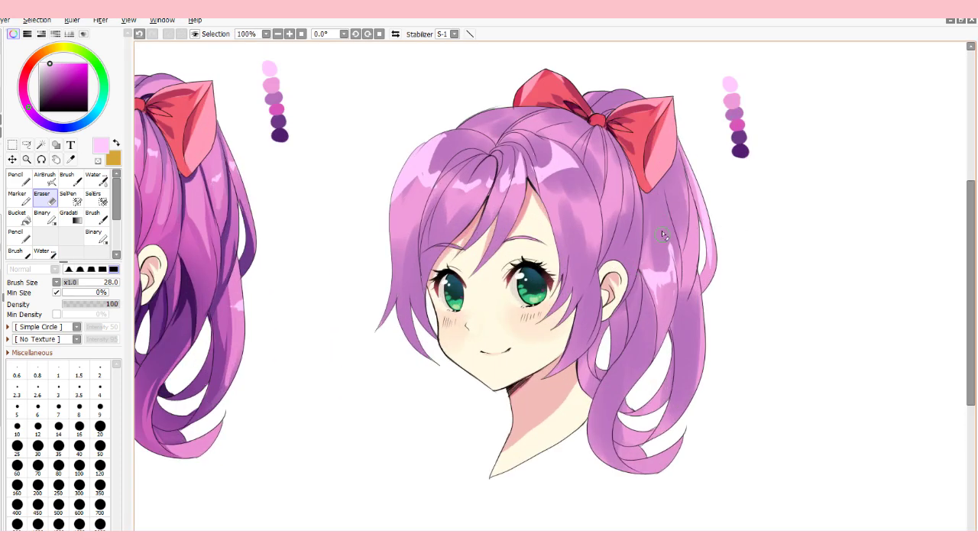
{"action": "key", "text": "n"}
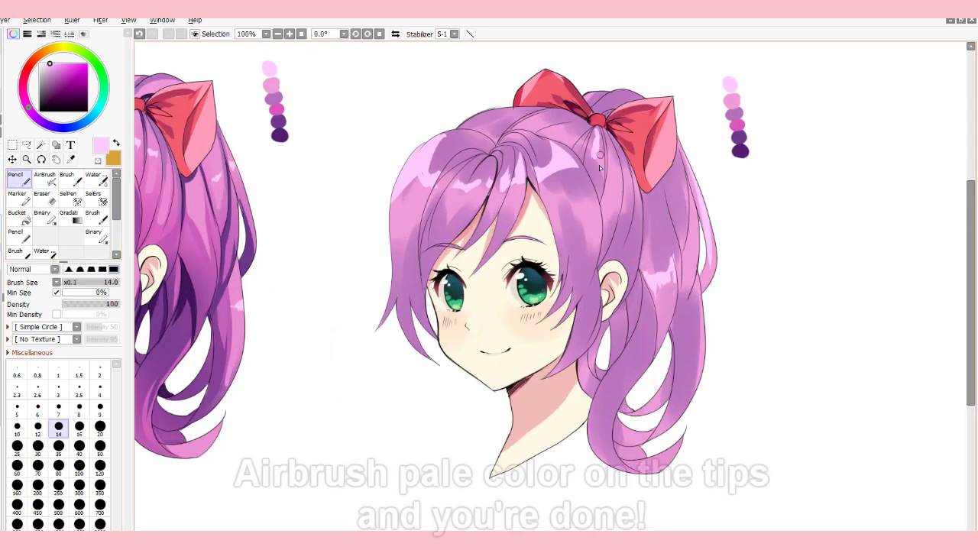
{"action": "key", "text": "e"}
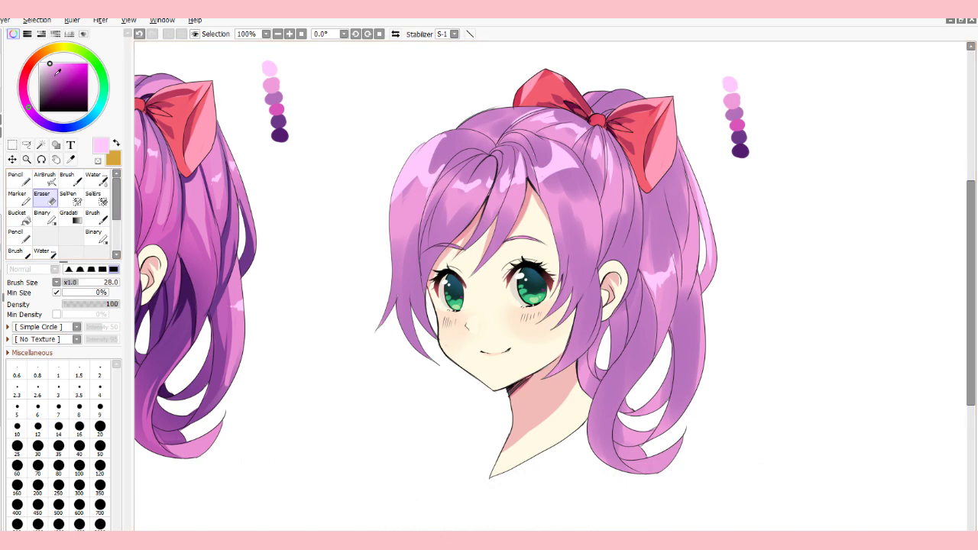
Airbrush a paler tint over the curled tips of the middle head's ponytail.
{"action": "left_click", "coordinate": [46, 67]}
{"action": "left_click", "coordinate": [45, 179]}
{"action": "mouse_move", "coordinate": [609, 495]}
{"action": "left_mouse_down"}
{"action": "mouse_move", "coordinate": [662, 495]}
{"action": "mouse_move", "coordinate": [609, 489]}
{"action": "left_mouse_up"}
{"action": "scroll", "coordinate": [490, 489], "scroll_direction": "down", "scroll_amount": 2}
{"action": "scroll", "coordinate": [490, 489], "scroll_direction": "up", "scroll_amount": 1}
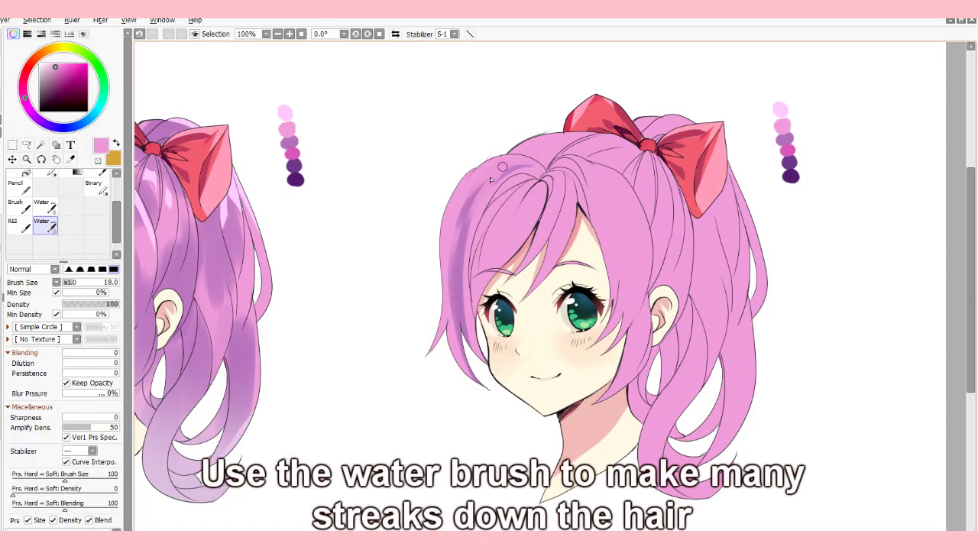
Paint purple streaks down the left bangs of the third head with the Water brush at size 18.
{"action": "left_click_drag", "start_coordinate": [508, 221], "coordinate": [474, 307]}
{"action": "left_click_drag", "start_coordinate": [535, 185], "coordinate": [478, 305]}
{"action": "left_click_drag", "start_coordinate": [506, 201], "coordinate": [475, 298]}
Enlarge the Water brush to size 63 and soften the purple shading at the top of the right bangs.
{"action": "key", "text": "bracketright"}
{"action": "key", "text": "bracketright"}
{"action": "key", "text": "bracketright"}
{"action": "key", "text": "bracketright"}
{"action": "key", "text": "bracketright"}
{"action": "key", "text": "bracketright"}
{"action": "mouse_move", "coordinate": [604, 191]}
{"action": "left_mouse_down"}
{"action": "mouse_move", "coordinate": [613, 215]}
{"action": "mouse_move", "coordinate": [594, 194]}
{"action": "left_mouse_up"}
Paint purple streaks down the center bangs with the Water brush at size 15.
{"action": "scroll", "coordinate": [609, 236], "scroll_direction": "up", "scroll_amount": 1}
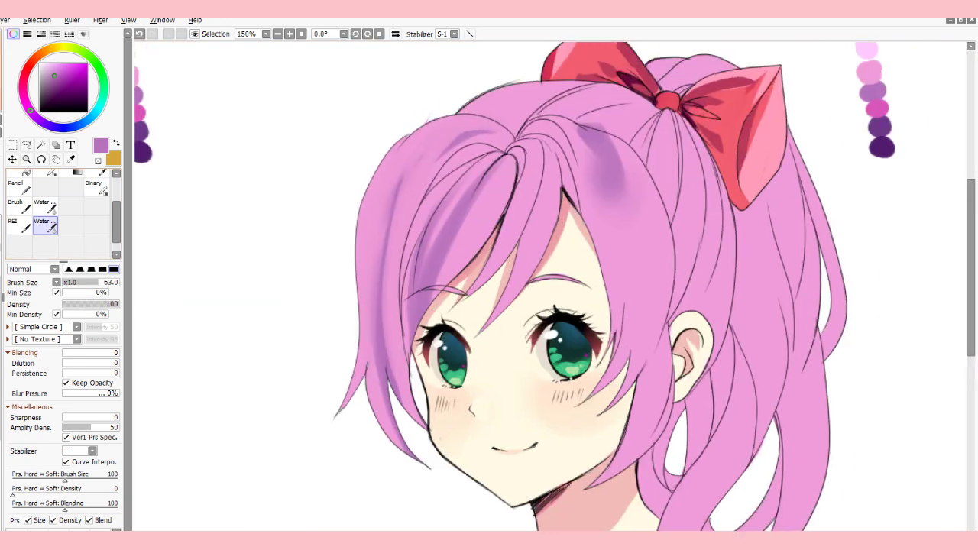
{"action": "right_click", "coordinate": [588, 124]}
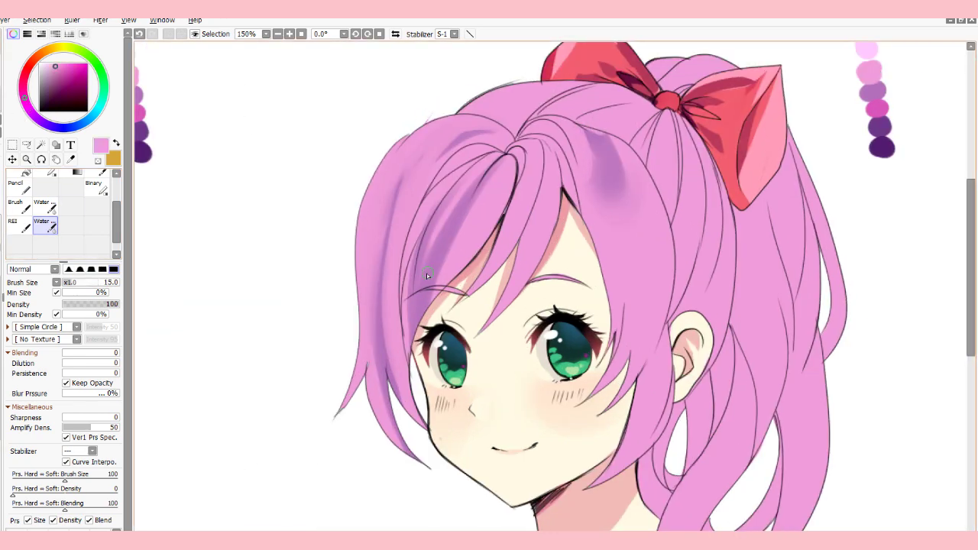
{"action": "mouse_move", "coordinate": [511, 212]}
{"action": "left_mouse_down"}
{"action": "mouse_move", "coordinate": [472, 295]}
{"action": "mouse_move", "coordinate": [497, 267]}
{"action": "left_mouse_up"}
{"action": "mouse_move", "coordinate": [544, 132]}
{"action": "left_mouse_down"}
{"action": "mouse_move", "coordinate": [531, 245]}
{"action": "mouse_move", "coordinate": [503, 311]}
{"action": "left_mouse_up"}
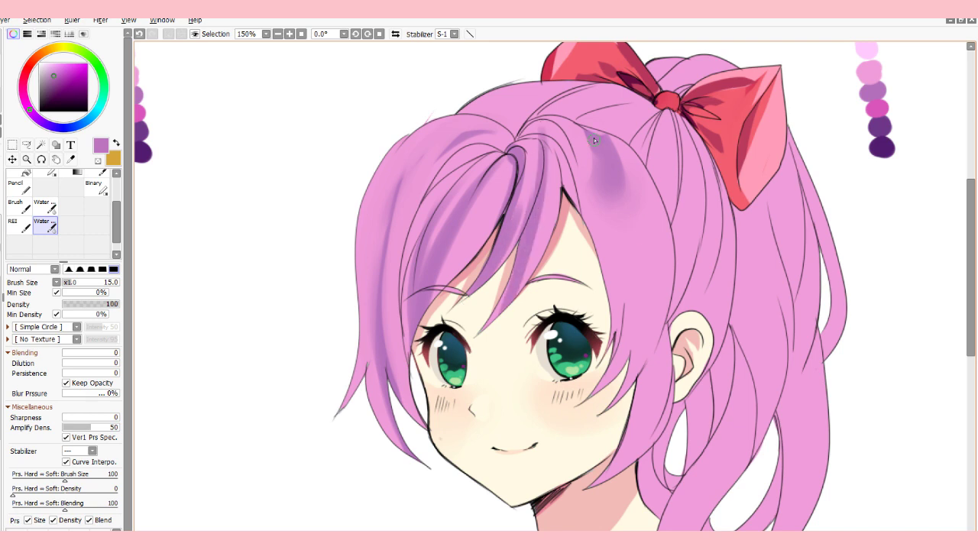
Add purple streaks down the right side bangs and through the hair gathered below the bow with the Water brush at size 15.
{"action": "left_click_drag", "start_coordinate": [627, 192], "coordinate": [633, 351]}
{"action": "left_click_drag", "start_coordinate": [660, 269], "coordinate": [644, 340]}
{"action": "left_click_drag", "start_coordinate": [649, 146], "coordinate": [647, 157]}
{"action": "left_click_drag", "start_coordinate": [671, 114], "coordinate": [672, 205]}
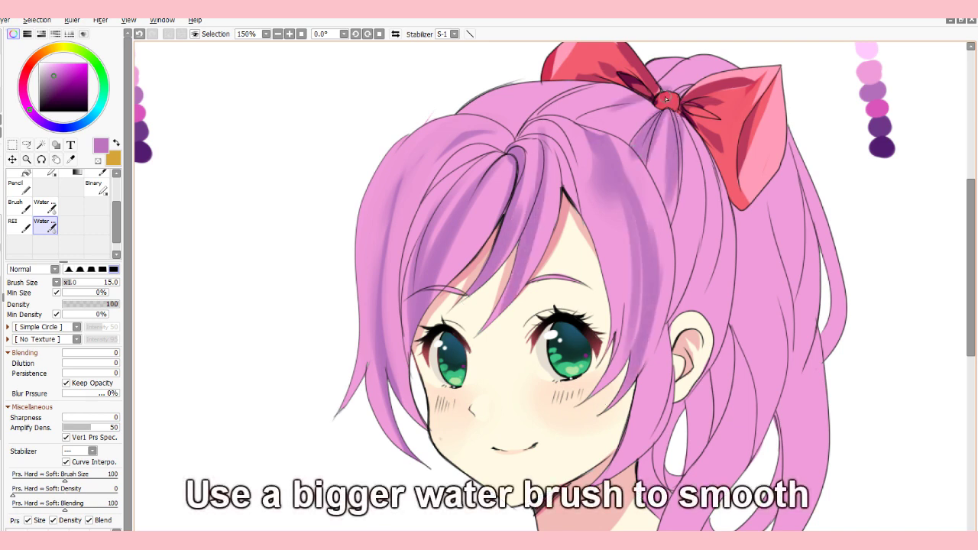
{"action": "left_click_drag", "start_coordinate": [614, 114], "coordinate": [579, 120]}
{"action": "left_click_drag", "start_coordinate": [697, 138], "coordinate": [702, 205]}
{"action": "left_click_drag", "start_coordinate": [686, 258], "coordinate": [657, 157]}
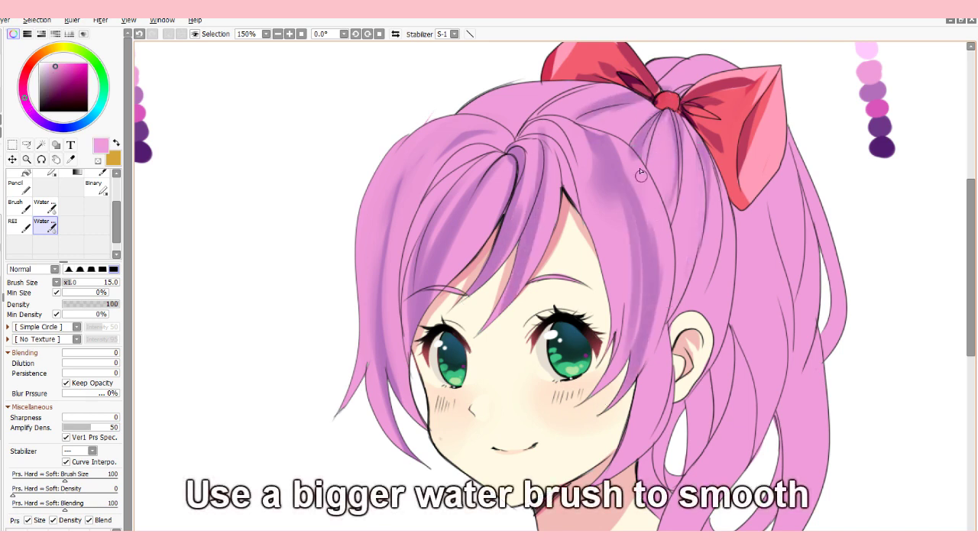
Shade the outer left bangs with sampled purple and set the Water brush to size 68 for smoothing.
{"action": "right_click", "coordinate": [417, 386]}
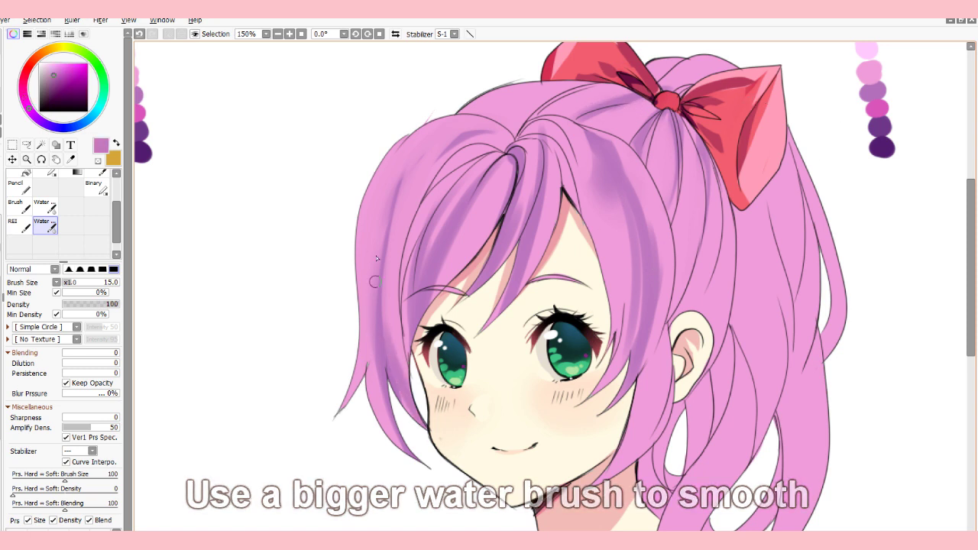
{"action": "mouse_move", "coordinate": [440, 133]}
{"action": "left_mouse_down"}
{"action": "mouse_move", "coordinate": [365, 264]}
{"action": "mouse_move", "coordinate": [426, 155]}
{"action": "left_mouse_up"}
{"action": "left_click", "coordinate": [101, 282]}
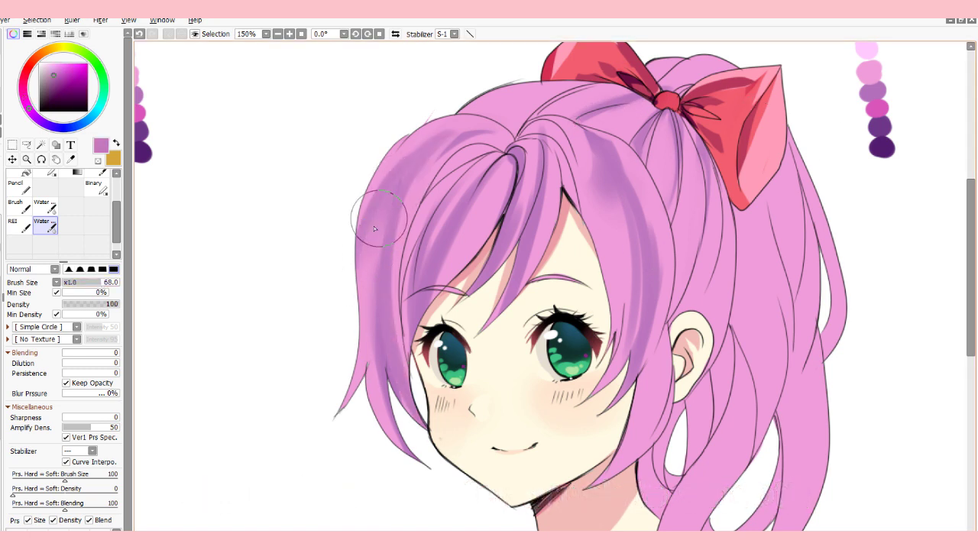
Shade the lower end of the side lock in front of the ear with sampled colors and the Water brush at size 17.
{"action": "left_click_drag", "start_coordinate": [617, 468], "coordinate": [665, 382]}
{"action": "right_click", "coordinate": [659, 344]}
{"action": "left_click", "coordinate": [79, 283]}
{"action": "mouse_move", "coordinate": [643, 424]}
{"action": "left_mouse_down"}
{"action": "mouse_move", "coordinate": [662, 378]}
{"action": "mouse_move", "coordinate": [632, 432]}
{"action": "mouse_move", "coordinate": [668, 349]}
{"action": "mouse_move", "coordinate": [595, 483]}
{"action": "left_mouse_up"}
{"action": "right_click", "coordinate": [627, 457]}
{"action": "right_click", "coordinate": [674, 369]}
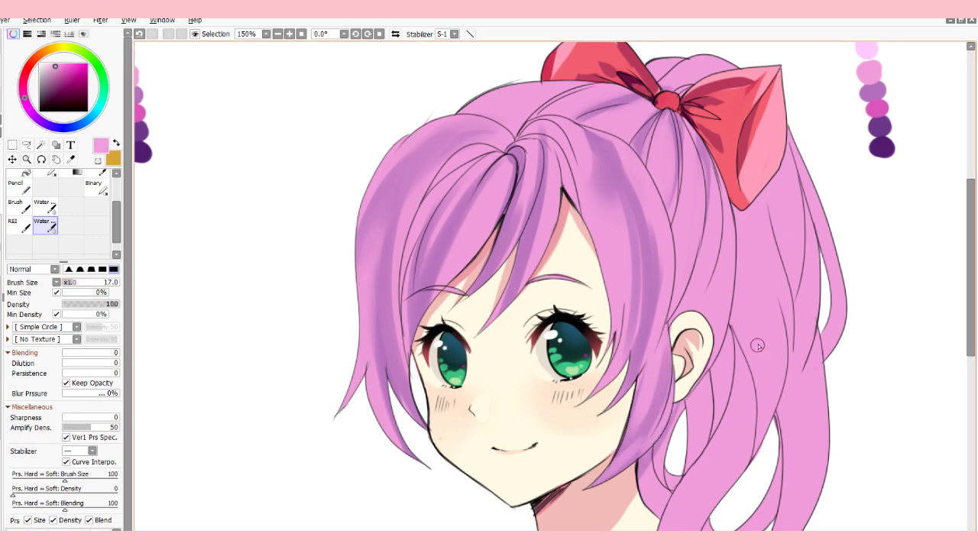
Paint highlights across the bangs in the palette's lightest pink with the Pencil at size 14.
{"action": "key", "text": "Page_Down"}
{"action": "key", "text": "Page_Down"}
{"action": "key", "text": "Page_Down"}
{"action": "key", "text": "Page_Up"}
{"action": "key", "text": "Page_Up"}
{"action": "scroll", "coordinate": [698, 172], "scroll_direction": "up", "scroll_amount": 3}
{"action": "left_click_drag", "start_coordinate": [698, 172], "coordinate": [548, 288]}
{"action": "right_click", "coordinate": [738, 155]}
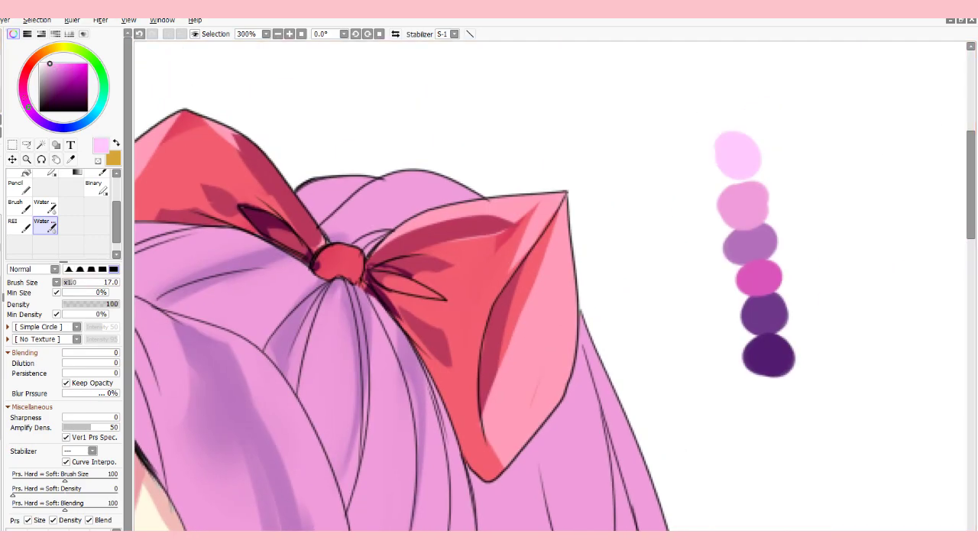
{"action": "scroll", "coordinate": [725, 212], "scroll_direction": "down", "scroll_amount": 3}
{"action": "scroll", "coordinate": [487, 457], "scroll_direction": "up", "scroll_amount": 1}
{"action": "left_click_drag", "start_coordinate": [119, 210], "coordinate": [119, 183]}
{"action": "left_click", "coordinate": [20, 179]}
{"action": "left_click", "coordinate": [69, 283]}
{"action": "left_click", "coordinate": [59, 428]}
{"action": "left_click_drag", "start_coordinate": [374, 174], "coordinate": [361, 198]}
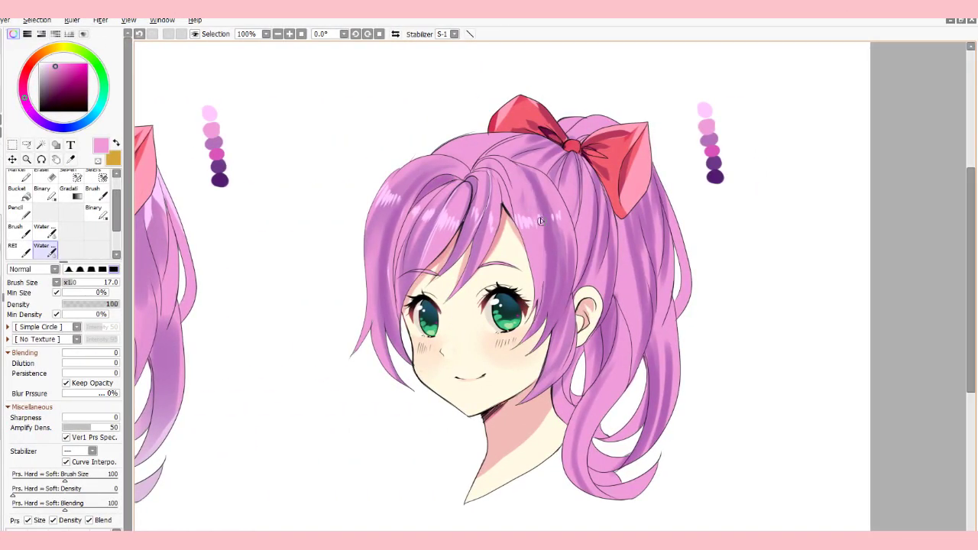
Add more purple streaks to the bangs and the ponytail behind the ear with the Water brush at size 17.
{"action": "left_click_drag", "start_coordinate": [434, 173], "coordinate": [402, 220]}
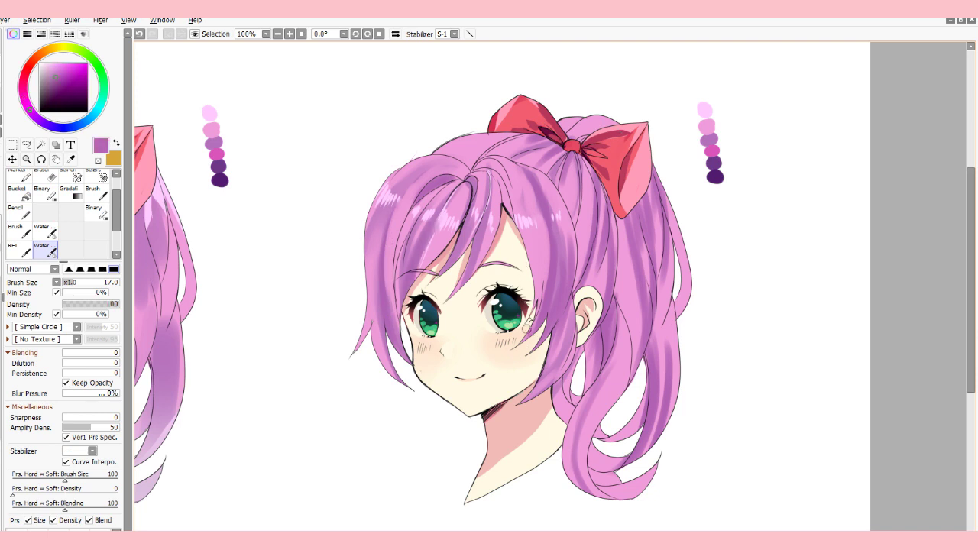
{"action": "mouse_move", "coordinate": [502, 185]}
{"action": "left_mouse_down"}
{"action": "mouse_move", "coordinate": [532, 324]}
{"action": "mouse_move", "coordinate": [540, 281]}
{"action": "left_mouse_up"}
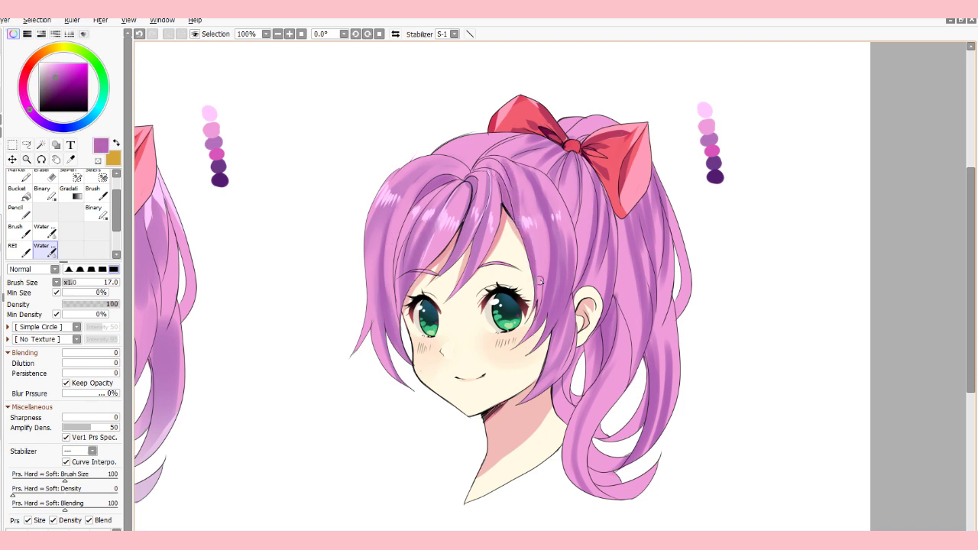
{"action": "left_click_drag", "start_coordinate": [630, 321], "coordinate": [623, 396]}
{"action": "left_click_drag", "start_coordinate": [620, 319], "coordinate": [619, 400]}
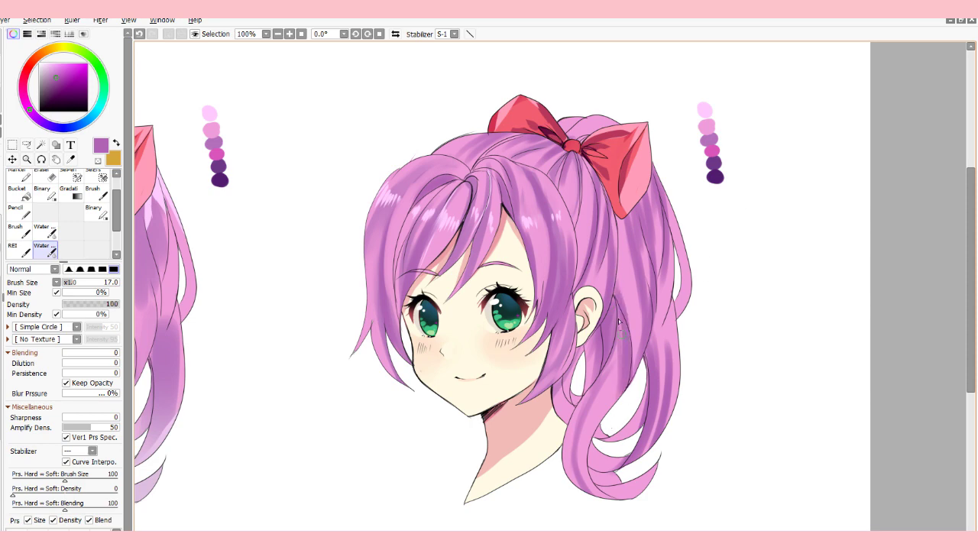
Work pink streaks into the side bangs and the hair below the bow, and blend the ponytail with the Water brush at size 41.
{"action": "scroll", "coordinate": [558, 296], "scroll_direction": "down", "scroll_amount": 2}
{"action": "scroll", "coordinate": [574, 280], "scroll_direction": "up", "scroll_amount": 3}
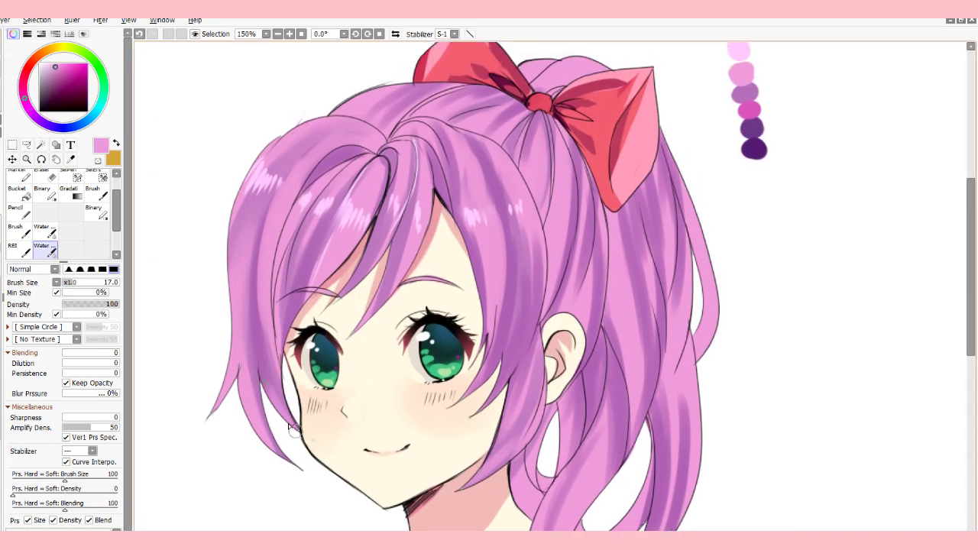
{"action": "mouse_move", "coordinate": [508, 337]}
{"action": "left_mouse_down"}
{"action": "mouse_move", "coordinate": [495, 404]}
{"action": "mouse_move", "coordinate": [474, 389]}
{"action": "mouse_move", "coordinate": [498, 260]}
{"action": "left_mouse_up"}
{"action": "left_click_drag", "start_coordinate": [493, 147], "coordinate": [519, 274]}
{"action": "left_click_drag", "start_coordinate": [587, 217], "coordinate": [564, 297]}
{"action": "mouse_move", "coordinate": [542, 245]}
{"action": "left_mouse_down"}
{"action": "mouse_move", "coordinate": [559, 246]}
{"action": "mouse_move", "coordinate": [570, 162]}
{"action": "left_mouse_up"}
{"action": "left_click_drag", "start_coordinate": [527, 184], "coordinate": [535, 129]}
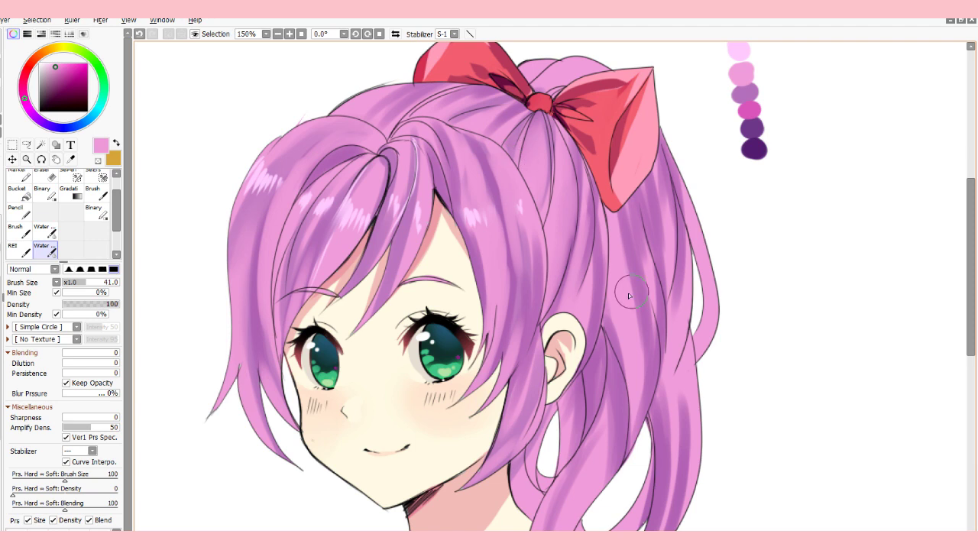
{"action": "left_click_drag", "start_coordinate": [621, 278], "coordinate": [616, 220]}
{"action": "left_click_drag", "start_coordinate": [638, 264], "coordinate": [653, 312]}
Deepen the left bangs with the palette's dark purple and blend the streaks with sampled pink using the Water brush at size 15.
{"action": "right_click", "coordinate": [756, 129]}
{"action": "key", "text": "["}
{"action": "key", "text": "["}
{"action": "key", "text": "["}
{"action": "key", "text": "["}
{"action": "key", "text": "["}
{"action": "key", "text": "["}
{"action": "left_click_drag", "start_coordinate": [280, 399], "coordinate": [252, 234]}
{"action": "right_click", "coordinate": [261, 268]}
{"action": "left_click", "coordinate": [72, 283]}
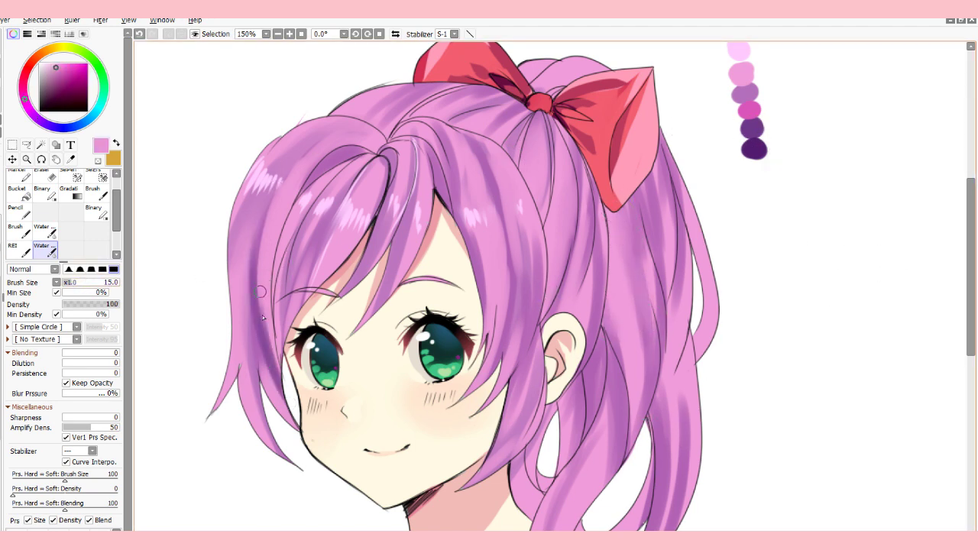
{"action": "left_click_drag", "start_coordinate": [262, 279], "coordinate": [285, 383]}
{"action": "mouse_move", "coordinate": [366, 158]}
{"action": "left_mouse_down"}
{"action": "mouse_move", "coordinate": [284, 318]}
{"action": "mouse_move", "coordinate": [287, 365]}
{"action": "mouse_move", "coordinate": [312, 230]}
{"action": "mouse_move", "coordinate": [355, 177]}
{"action": "left_mouse_up"}
Paint darker purple strands along the right bangs and the ponytail with the Water brush at size 13.
{"action": "key", "text": "["}
{"action": "mouse_move", "coordinate": [433, 121]}
{"action": "left_mouse_down"}
{"action": "mouse_move", "coordinate": [463, 199]}
{"action": "mouse_move", "coordinate": [491, 348]}
{"action": "mouse_move", "coordinate": [509, 292]}
{"action": "left_mouse_up"}
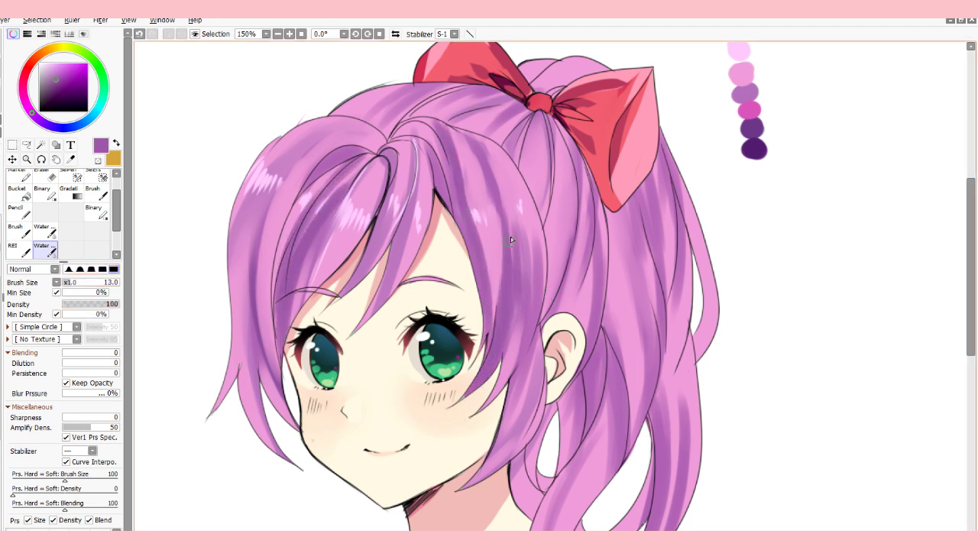
{"action": "mouse_move", "coordinate": [621, 351]}
{"action": "left_mouse_down"}
{"action": "mouse_move", "coordinate": [628, 418]}
{"action": "mouse_move", "coordinate": [613, 218]}
{"action": "left_mouse_up"}
{"action": "right_click", "coordinate": [626, 291]}
Switch to the REI brush at size 12 and paint soft strands on the ponytail, behind the ear and on the right bangs.
{"action": "scroll", "coordinate": [62, 184], "scroll_direction": "up", "scroll_amount": 1}
{"action": "left_click", "coordinate": [19, 181]}
{"action": "left_click_drag", "start_coordinate": [115, 217], "coordinate": [114, 246]}
{"action": "left_click", "coordinate": [20, 217]}
{"action": "left_click_drag", "start_coordinate": [609, 205], "coordinate": [616, 243]}
{"action": "left_click_drag", "start_coordinate": [583, 306], "coordinate": [592, 222]}
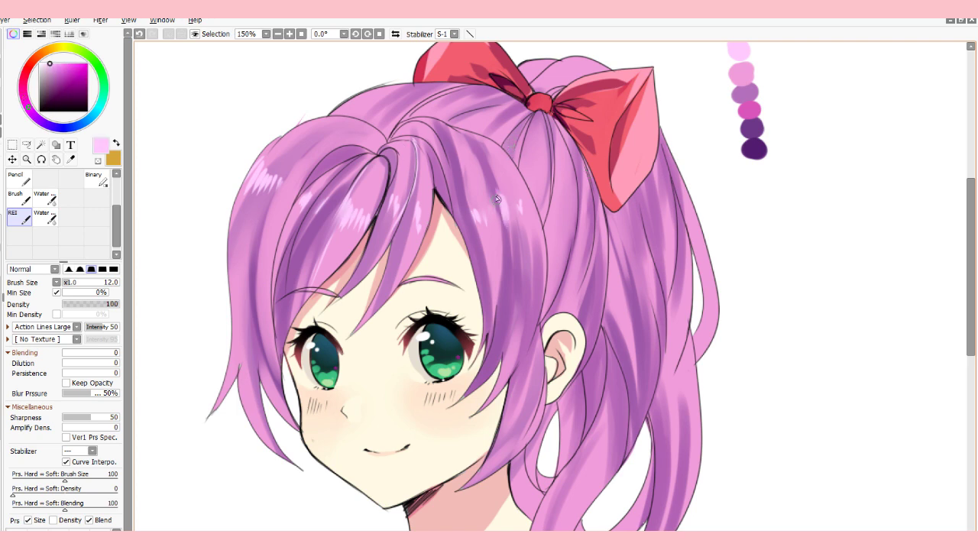
{"action": "left_click_drag", "start_coordinate": [509, 227], "coordinate": [502, 182]}
Paint soft highlight strands from the bow knot down toward the ear in the palette's lightest pink with the REI brush.
{"action": "right_click", "coordinate": [739, 51]}
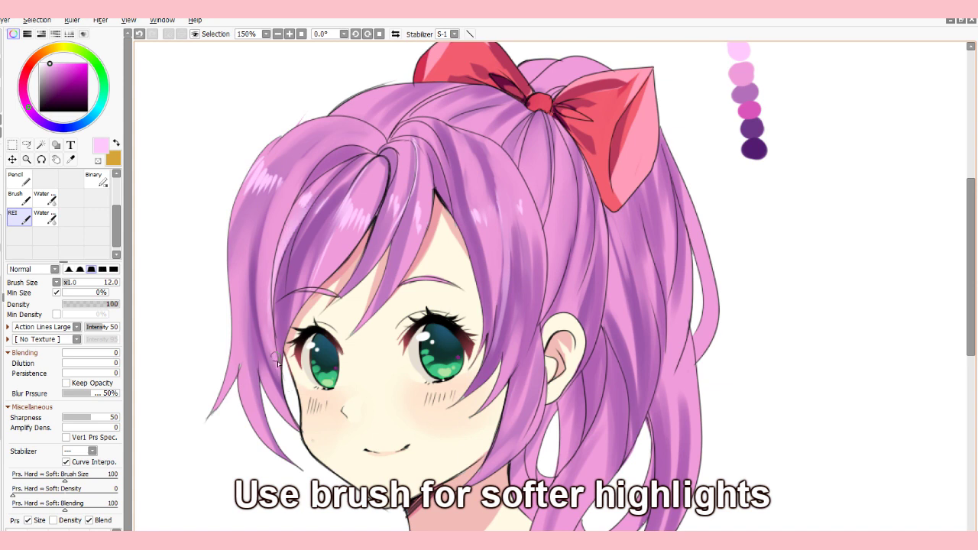
{"action": "left_click", "coordinate": [287, 194], "text": "alt"}
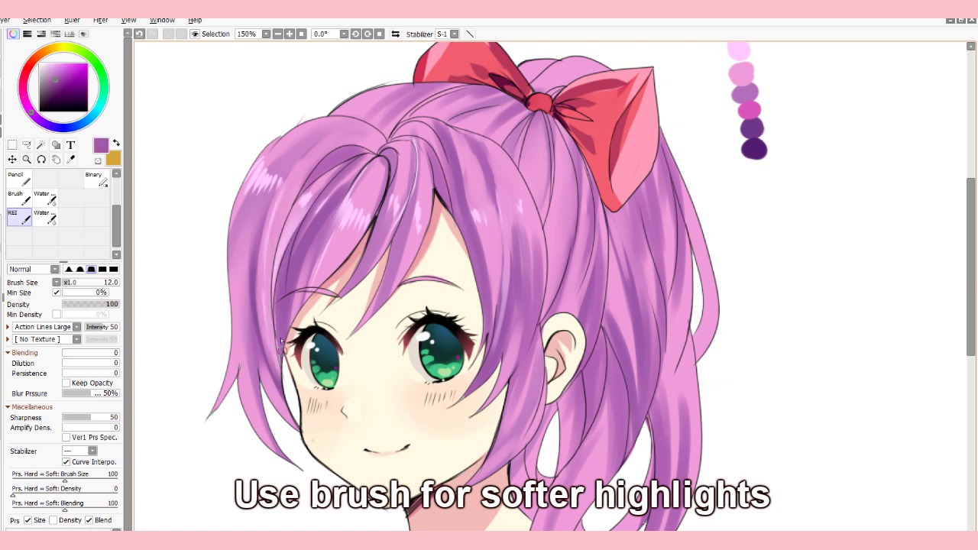
{"action": "right_click", "coordinate": [739, 51]}
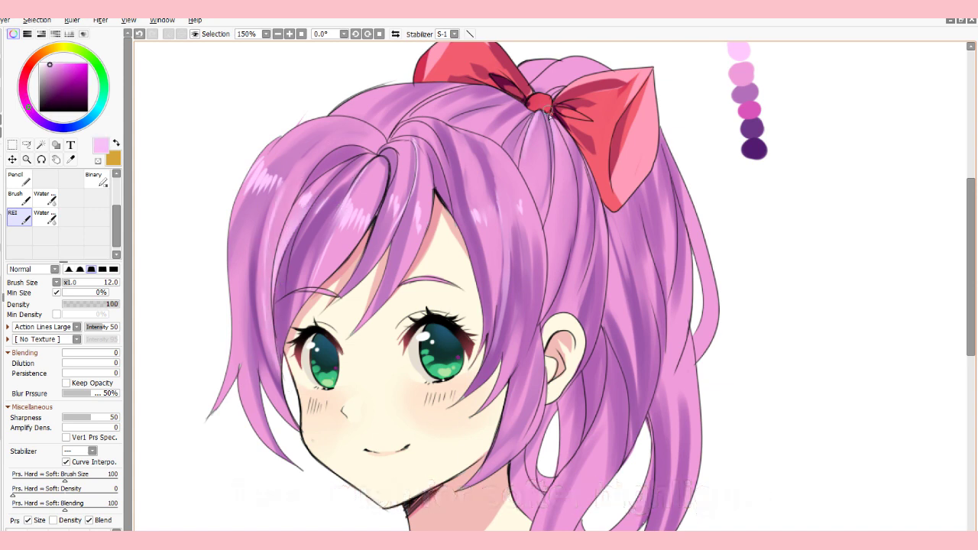
{"action": "left_click_drag", "start_coordinate": [547, 108], "coordinate": [541, 218]}
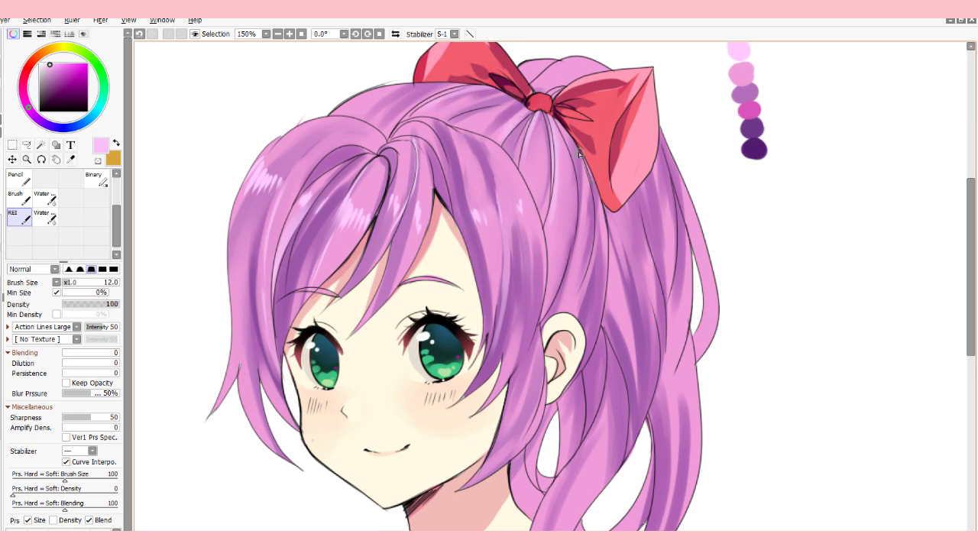
{"action": "left_click_drag", "start_coordinate": [588, 200], "coordinate": [567, 307]}
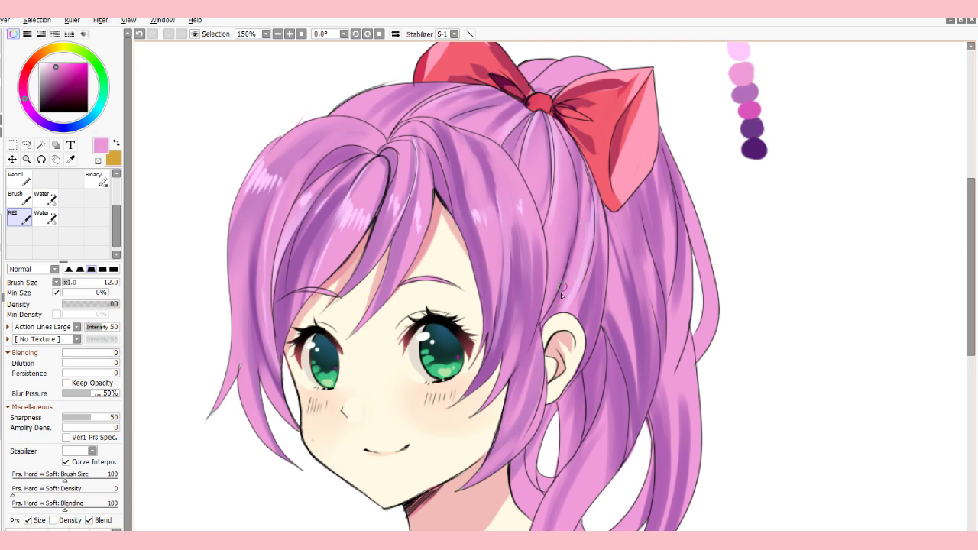
Compare the three colored heads side by side at 50% zoom.
{"action": "scroll", "coordinate": [574, 242], "scroll_direction": "down", "scroll_amount": 1}
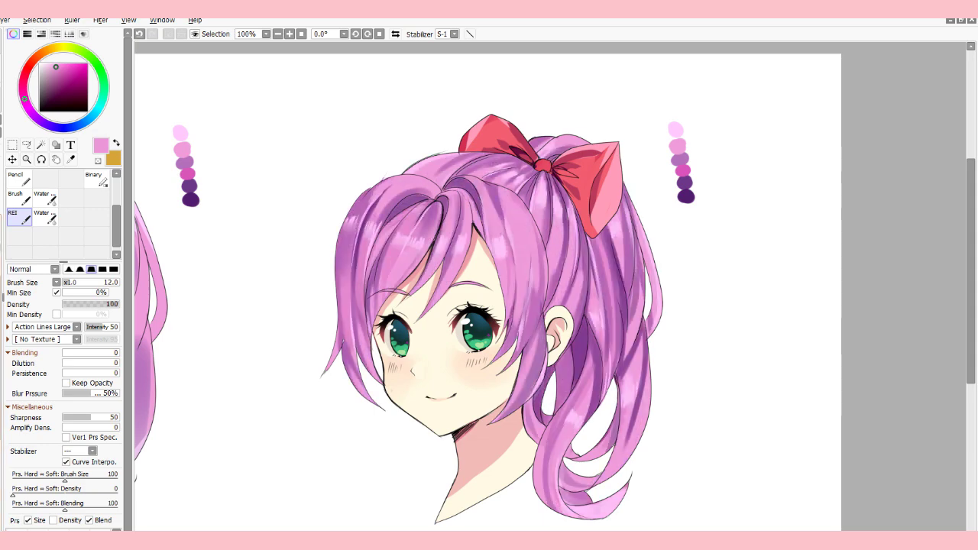
{"action": "left_click_drag", "start_coordinate": [489, 285], "coordinate": [613, 286]}
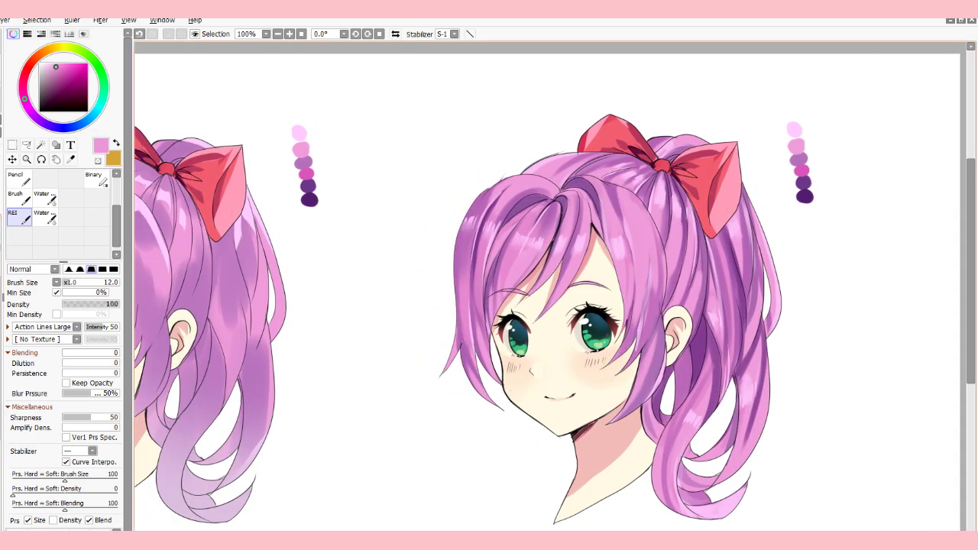
{"action": "scroll", "coordinate": [550, 286], "scroll_direction": "down", "scroll_amount": 2}
{"action": "left_click_drag", "start_coordinate": [505, 286], "coordinate": [648, 296]}
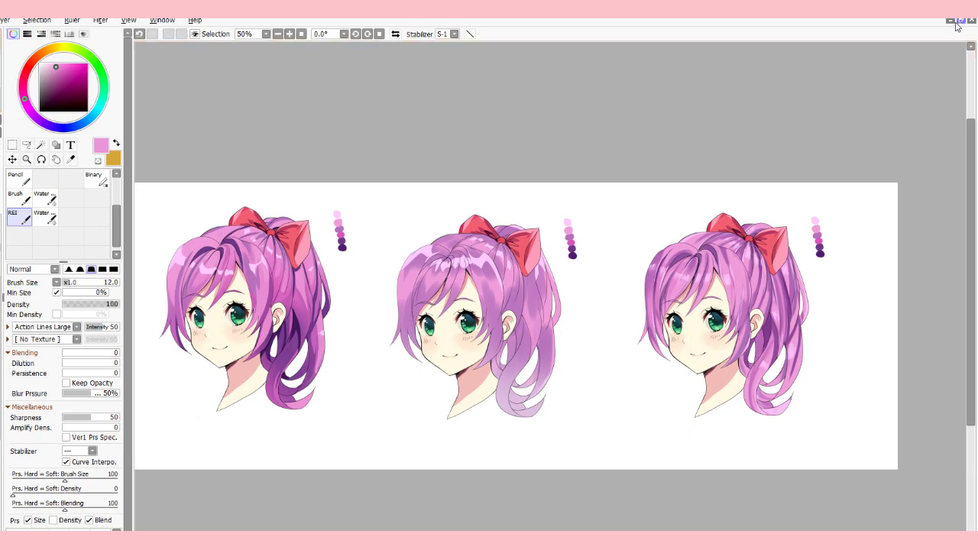